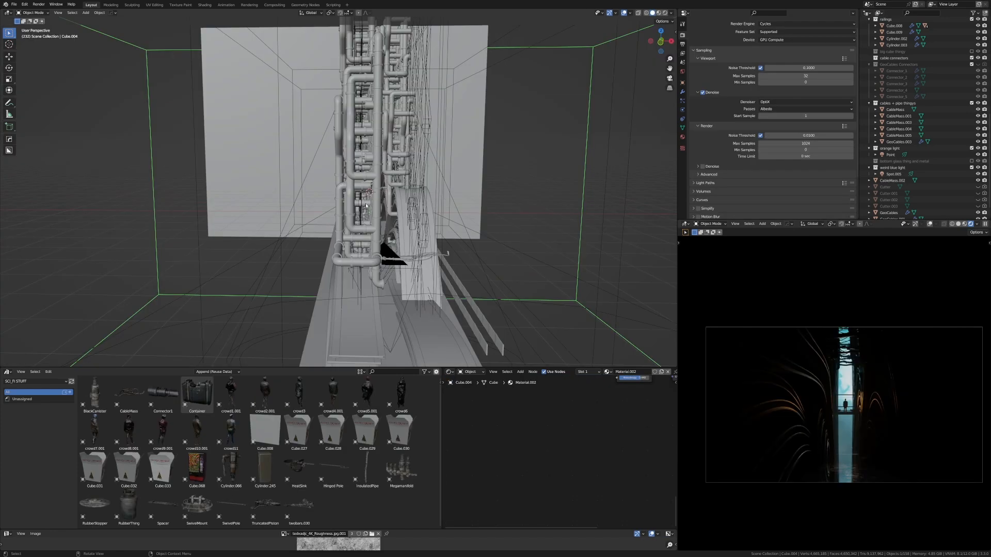
Select the background image plane behind the pipe structure, switch to rendered shading and isolate the plane in local view
{"action": "scroll", "coordinate": [366, 205], "scroll_direction": "down", "scroll_amount": 6}
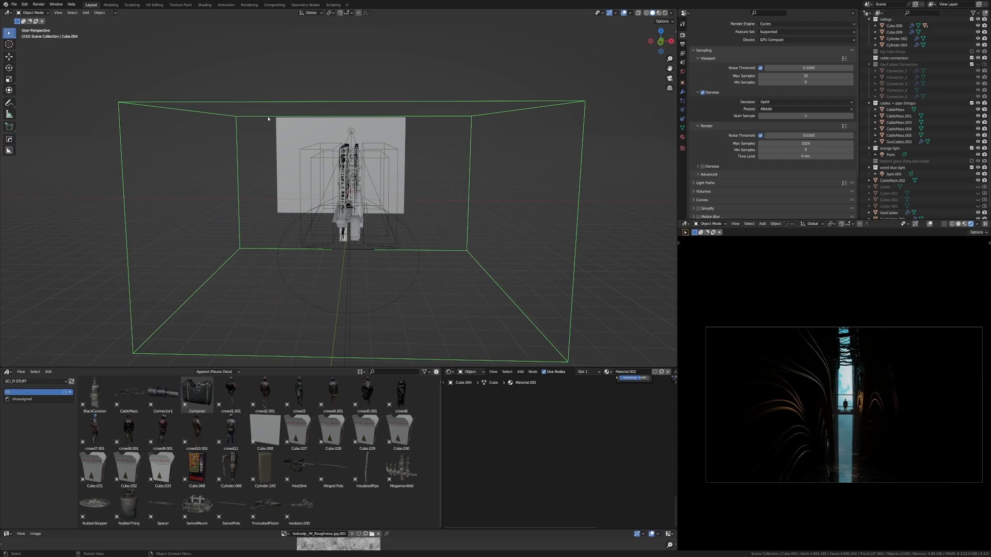
{"action": "left_click", "coordinate": [291, 140]}
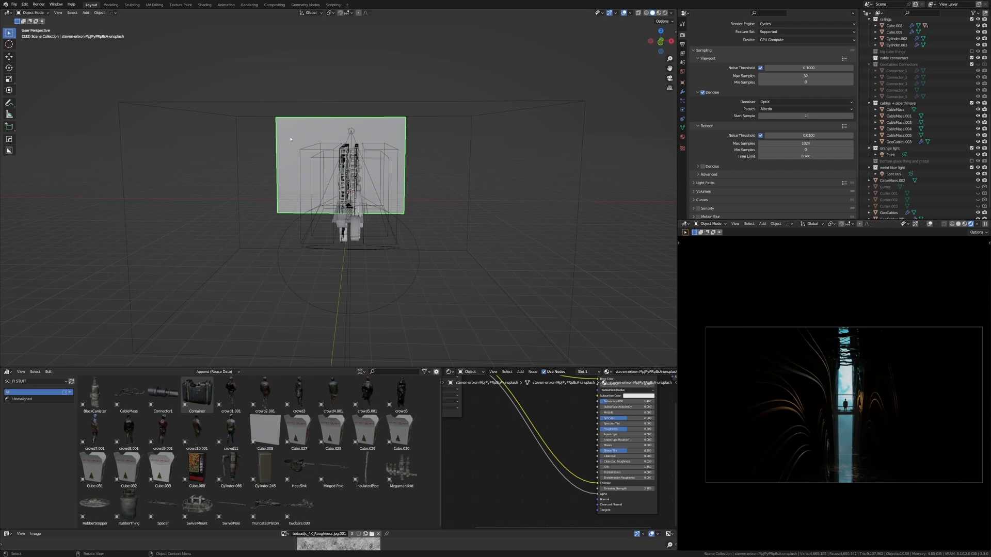
{"action": "key", "text": "z"}
{"action": "left_click", "coordinate": [295, 71]}
{"action": "key", "text": "slash"}
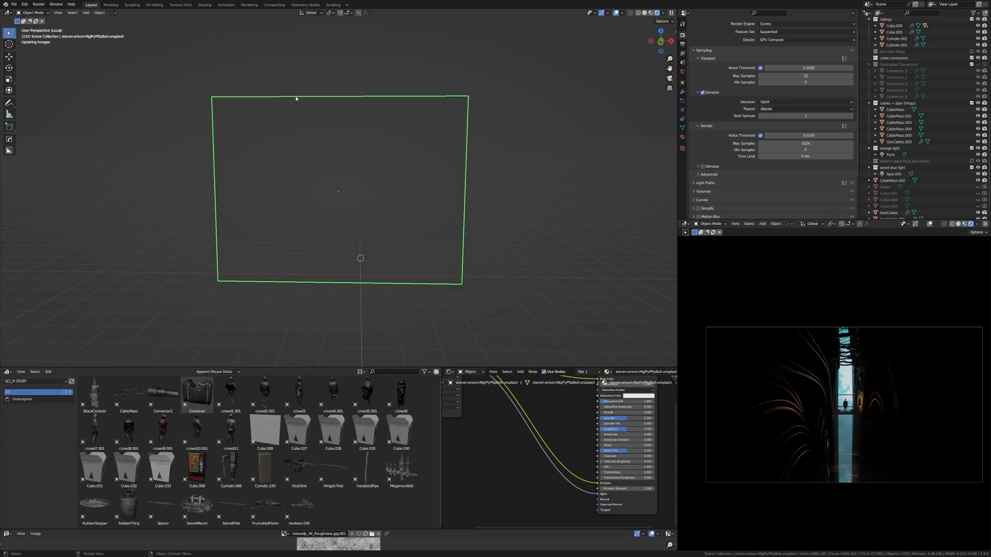
Examine the isolated cloud image plane at an angle along with its image texture and Principled BSDF node setup
{"action": "scroll", "coordinate": [296, 100], "scroll_direction": "down", "scroll_amount": 2}
{"action": "mouse_move", "coordinate": [296, 100]}
{"action": "middle_mouse_down"}
{"action": "mouse_move", "coordinate": [397, 122]}
{"action": "mouse_move", "coordinate": [346, 114]}
{"action": "middle_mouse_up"}
{"action": "left_click", "coordinate": [663, 13]}
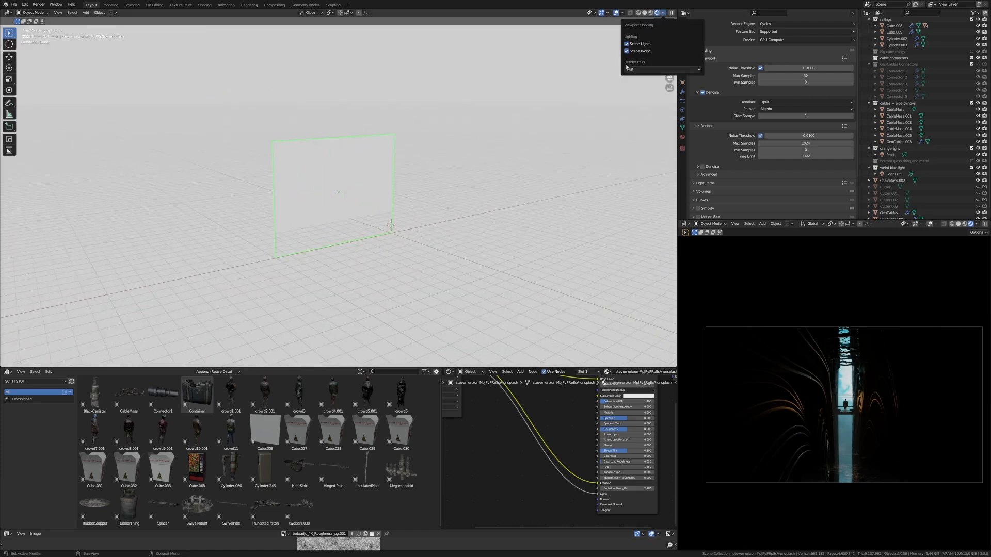
{"action": "left_click", "coordinate": [661, 67]}
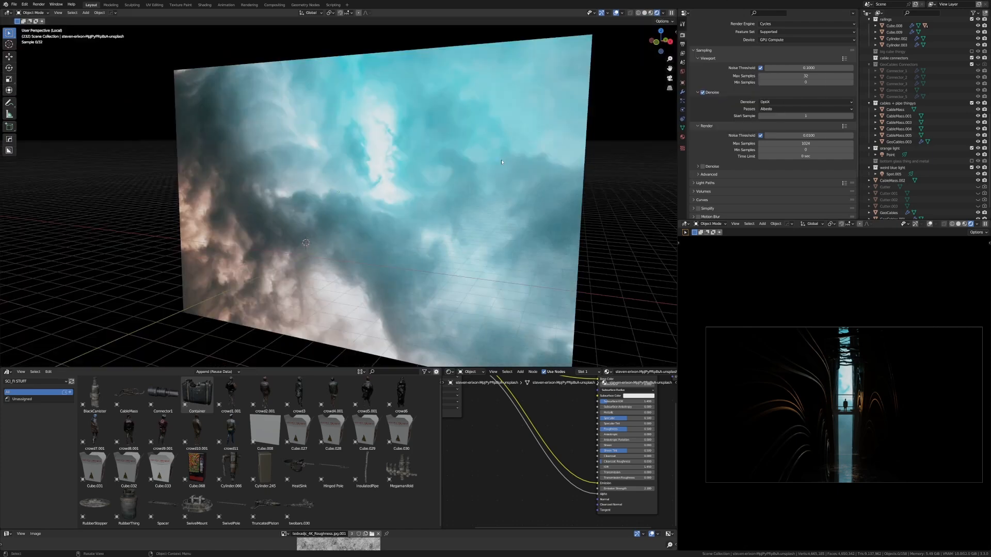
{"action": "scroll", "coordinate": [502, 162], "scroll_direction": "down", "scroll_amount": 4}
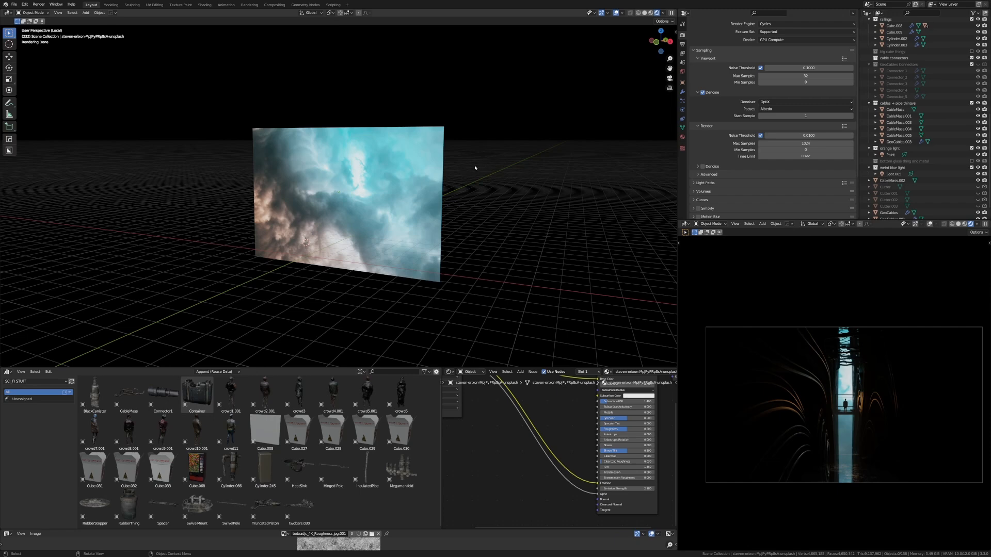
{"action": "left_click", "coordinate": [377, 161]}
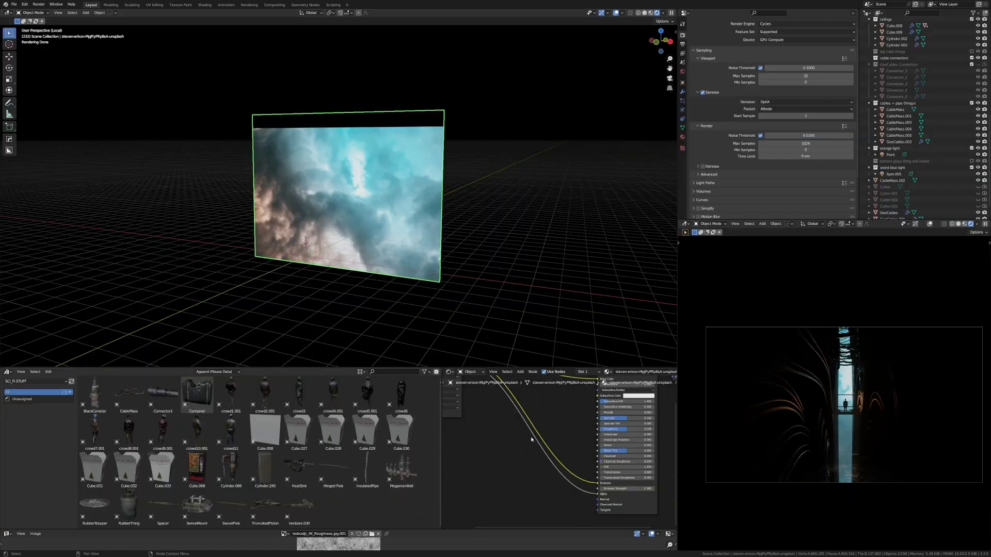
{"action": "scroll", "coordinate": [531, 439], "scroll_direction": "down", "scroll_amount": 1}
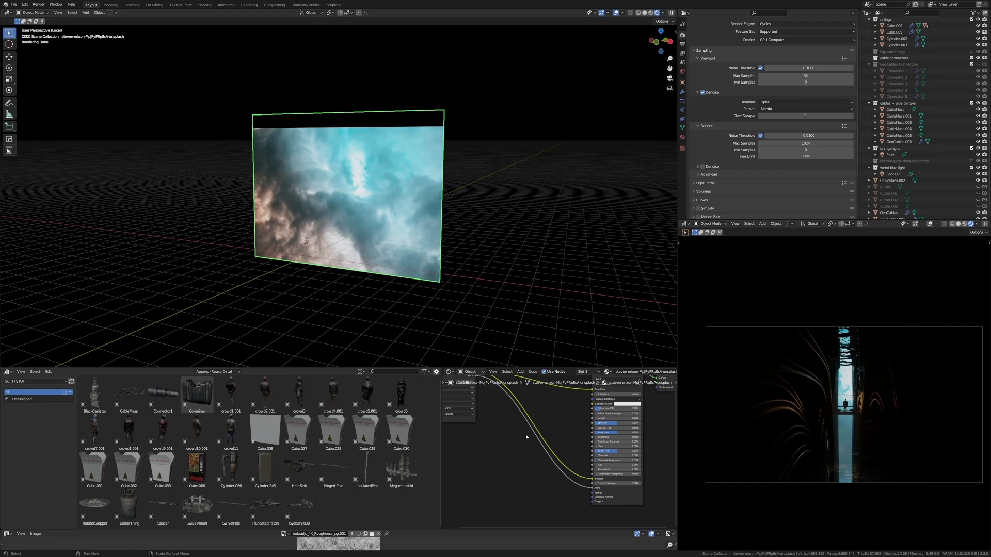
{"action": "middle_click_drag", "start_coordinate": [540, 416], "coordinate": [562, 439]}
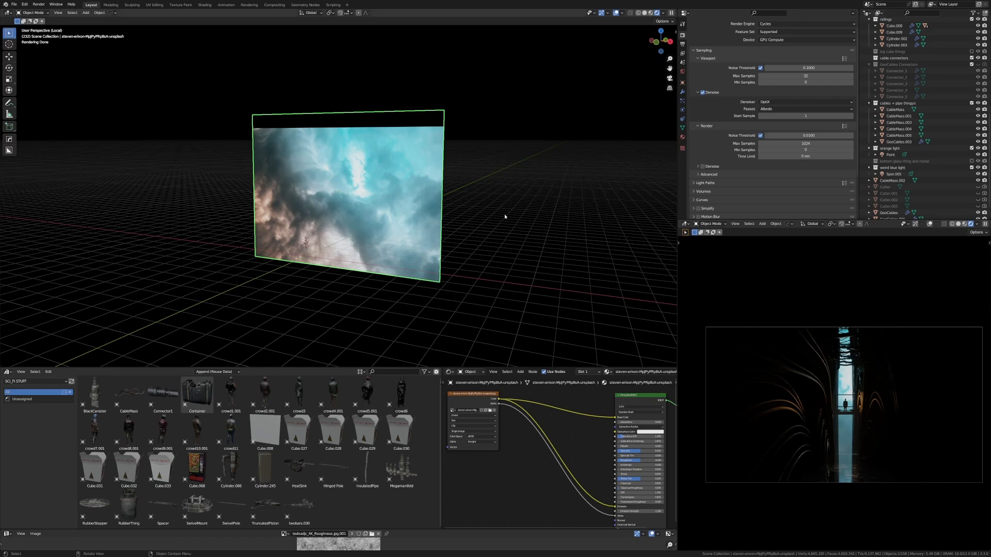
Leave local view to bring back the whole scene and return the viewport to solid shading
{"action": "key", "text": "slash"}
{"action": "middle_click_drag", "start_coordinate": [442, 235], "coordinate": [453, 193]}
{"action": "scroll", "coordinate": [453, 193], "scroll_direction": "down", "scroll_amount": 4}
{"action": "scroll", "coordinate": [453, 193], "scroll_direction": "up", "scroll_amount": 4}
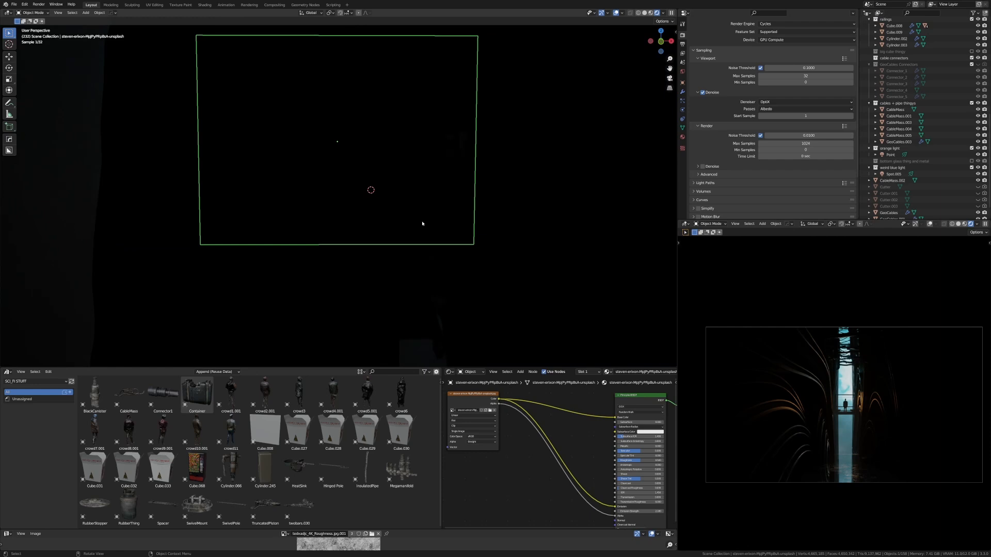
{"action": "key", "text": "z"}
{"action": "left_click", "coordinate": [485, 232]}
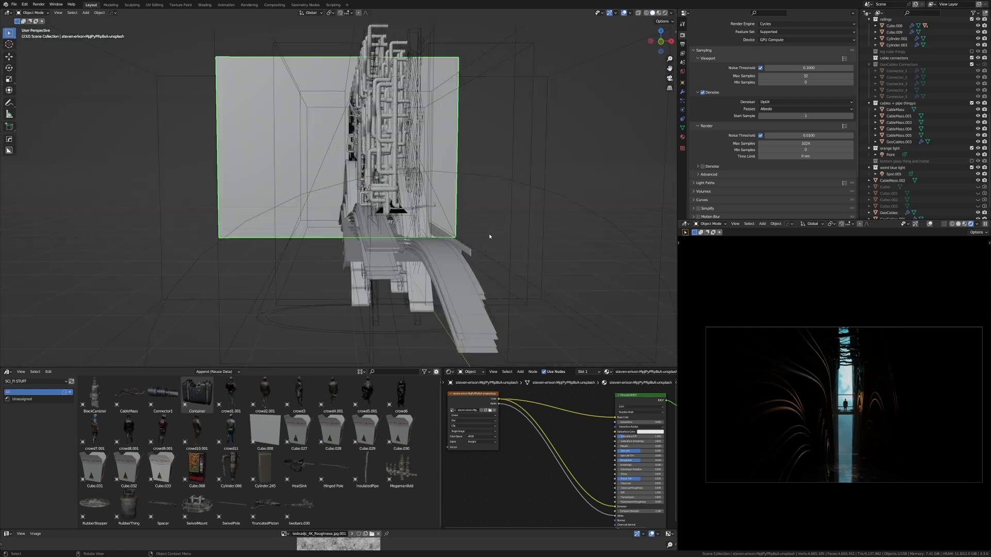
Select the rock bounding box beside the pipe structure and set its viewport display to Textured
{"action": "scroll", "coordinate": [440, 172], "scroll_direction": "down", "scroll_amount": 5}
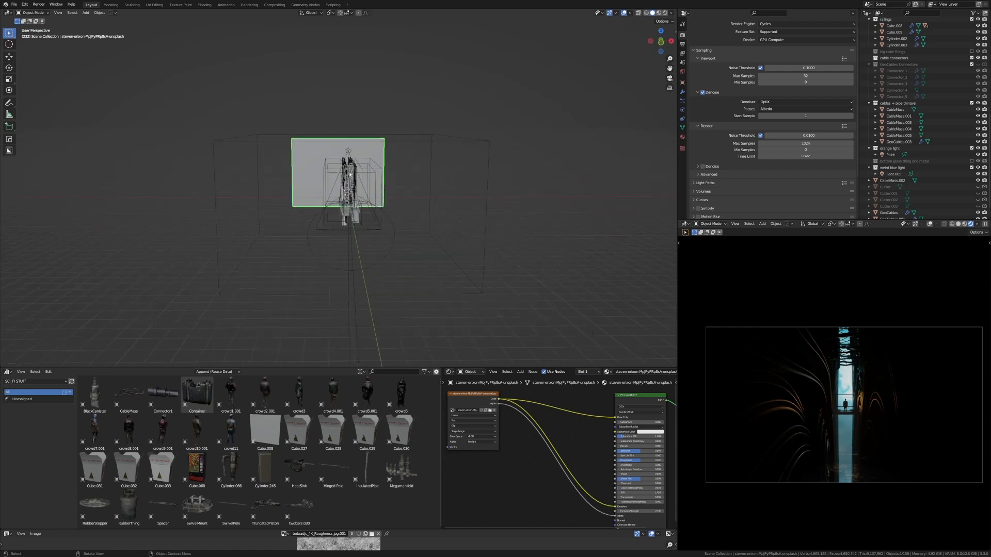
{"action": "scroll", "coordinate": [329, 157], "scroll_direction": "up", "scroll_amount": 2}
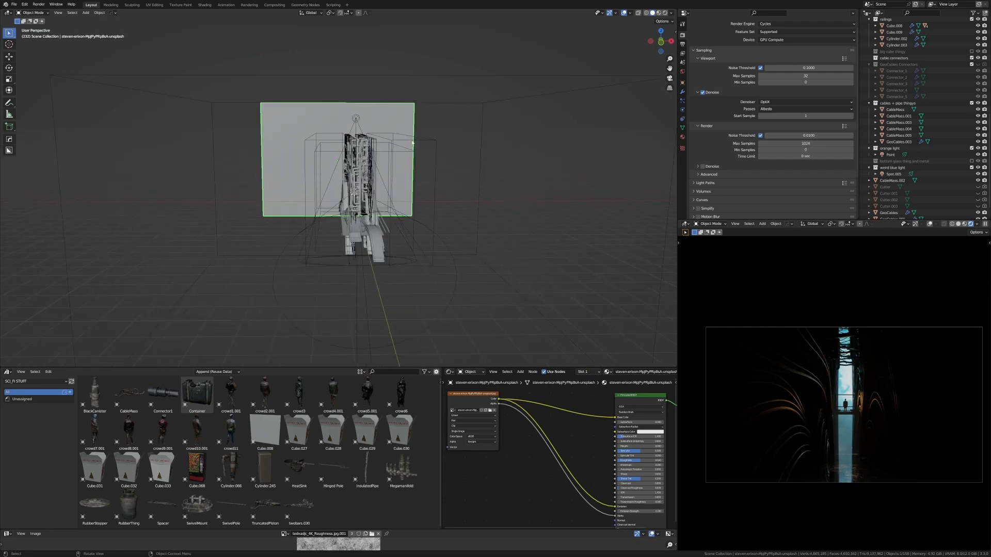
{"action": "left_click", "coordinate": [395, 146]}
{"action": "left_click", "coordinate": [394, 146]}
{"action": "left_click", "coordinate": [395, 146]}
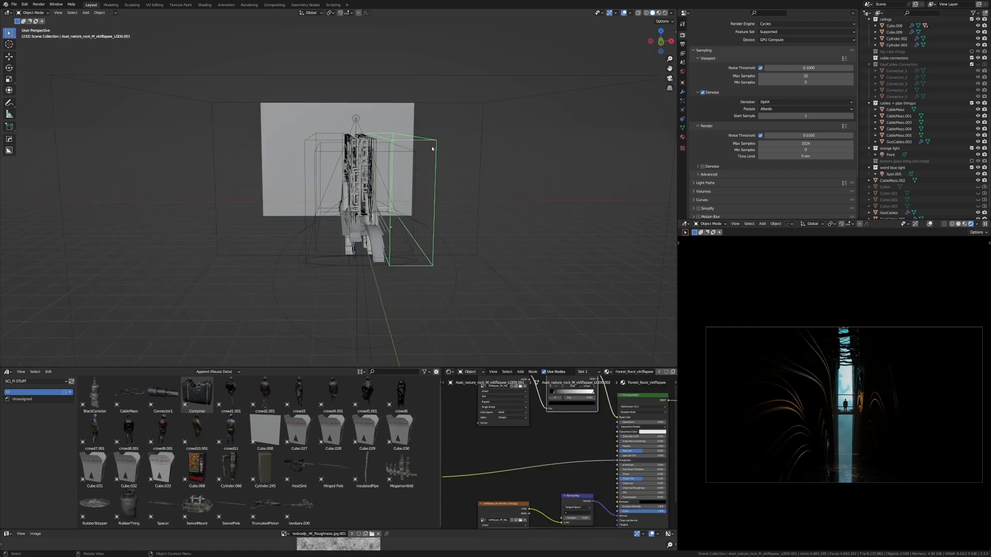
{"action": "left_click", "coordinate": [683, 84]}
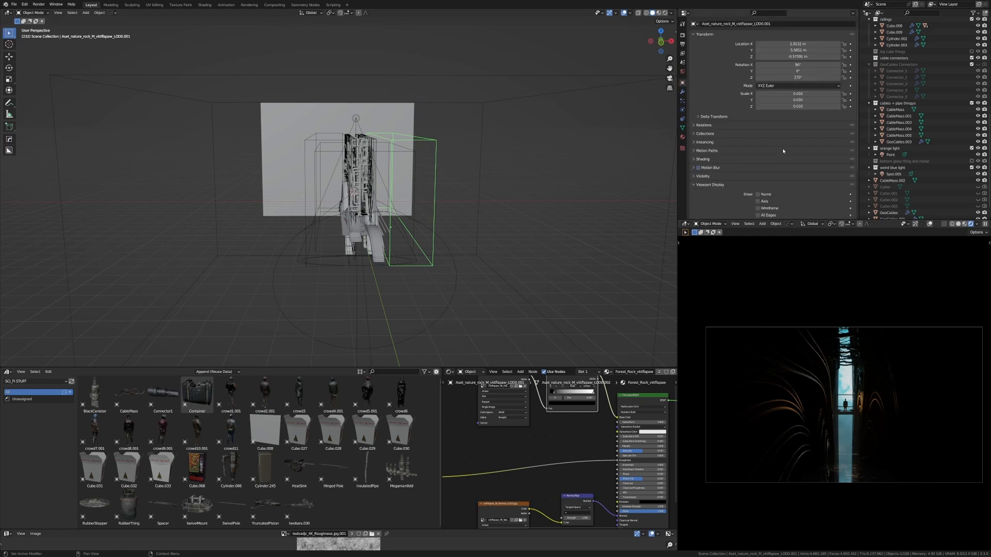
{"action": "scroll", "coordinate": [780, 150], "scroll_direction": "down", "scroll_amount": 3}
{"action": "left_click", "coordinate": [778, 187]}
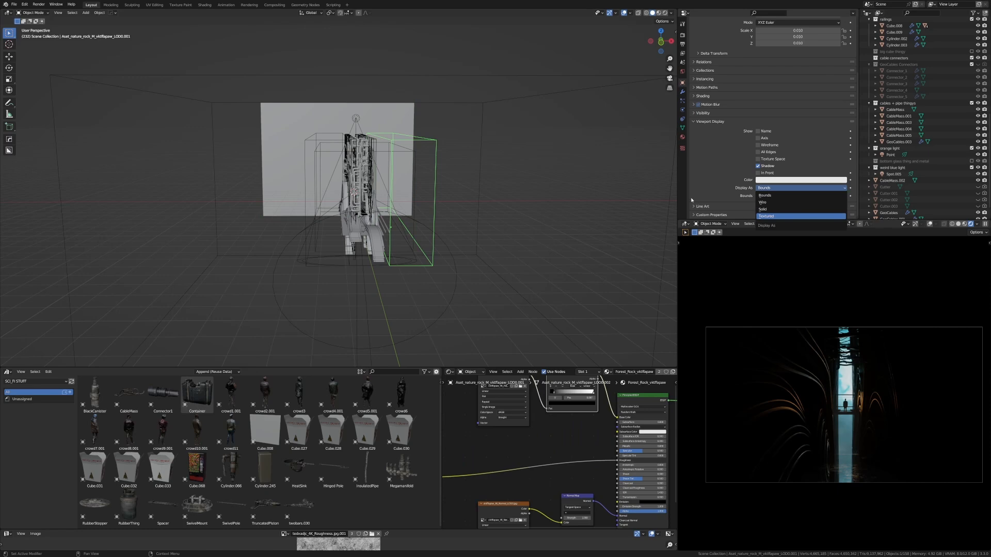
{"action": "left_click", "coordinate": [775, 216]}
{"action": "middle_click_drag", "start_coordinate": [392, 160], "coordinate": [440, 159]}
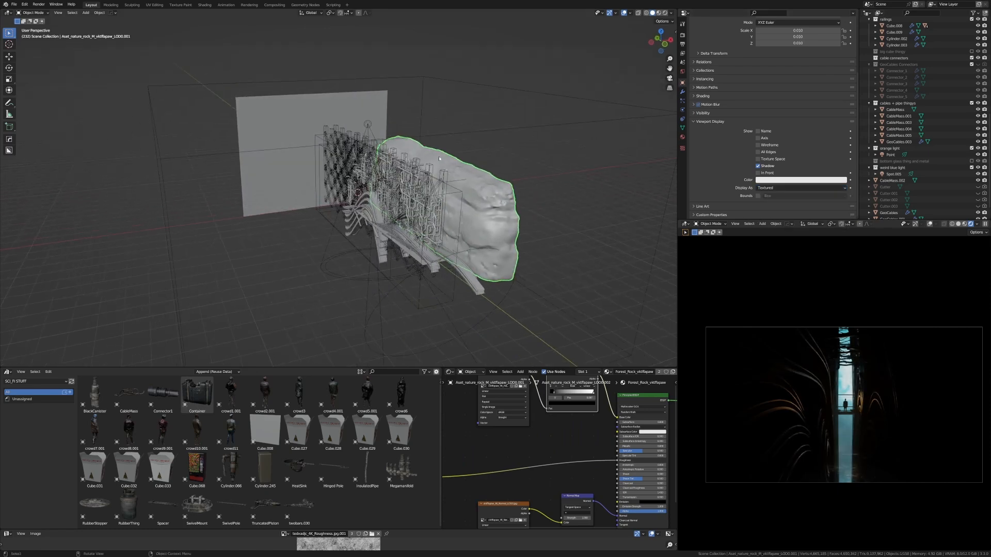
{"action": "middle_click_drag", "start_coordinate": [389, 241], "coordinate": [399, 227]}
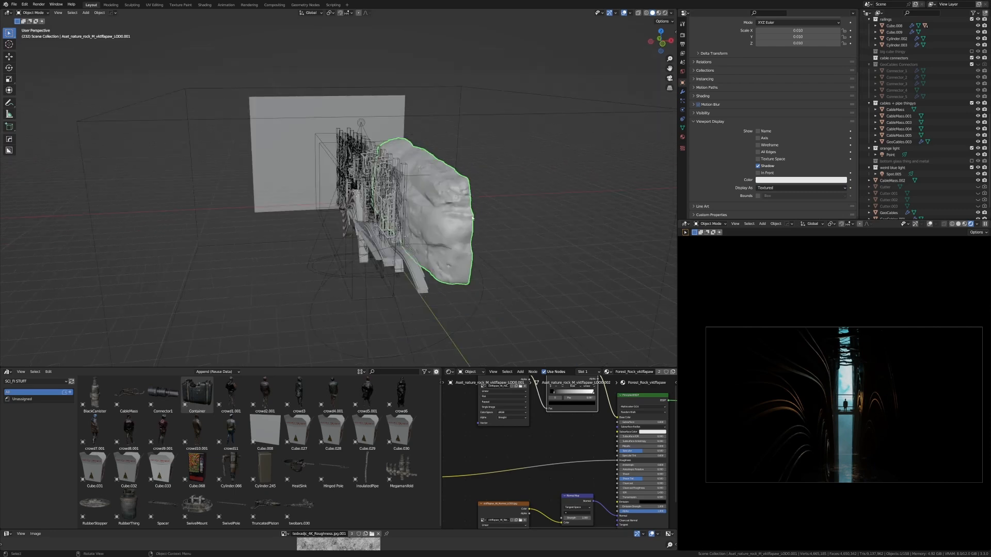
Try moving the rock away from the pipe structure and undo the move
{"action": "key", "text": "g"}
{"action": "left_click", "coordinate": [2, 122]}
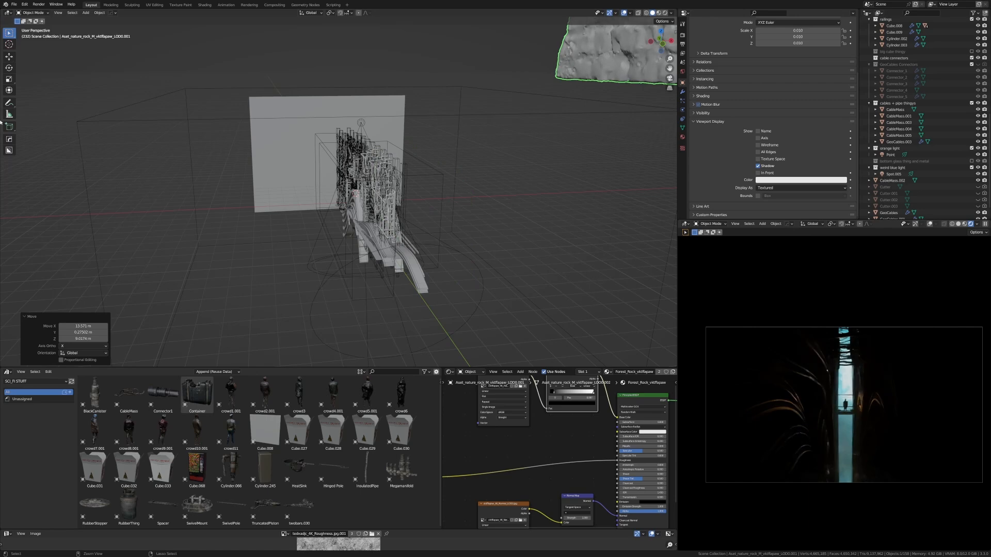
{"action": "key", "text": "ctrl+z"}
Set the rock's viewport display to Bounds
{"action": "left_click", "coordinate": [813, 188]}
{"action": "left_click", "coordinate": [810, 190]}
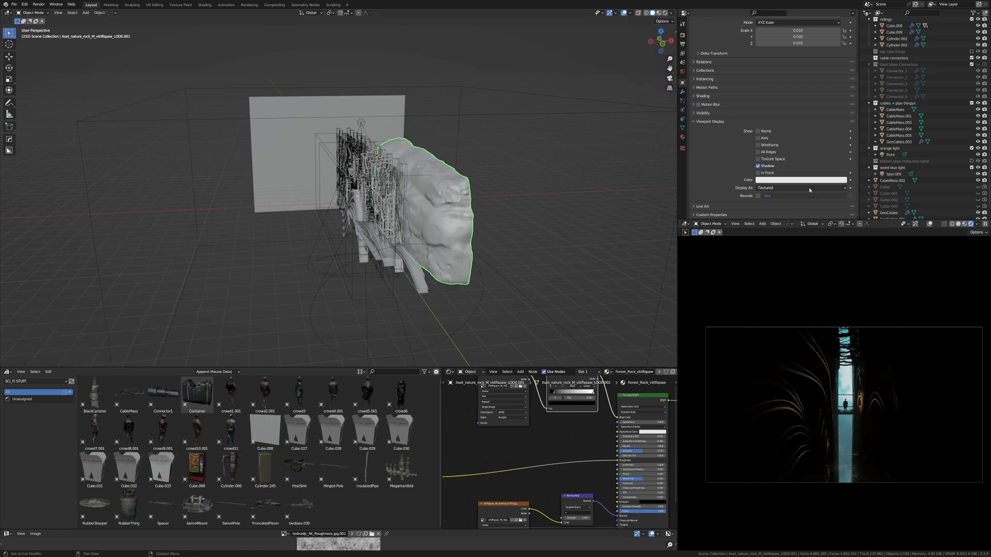
{"action": "left_click", "coordinate": [810, 189]}
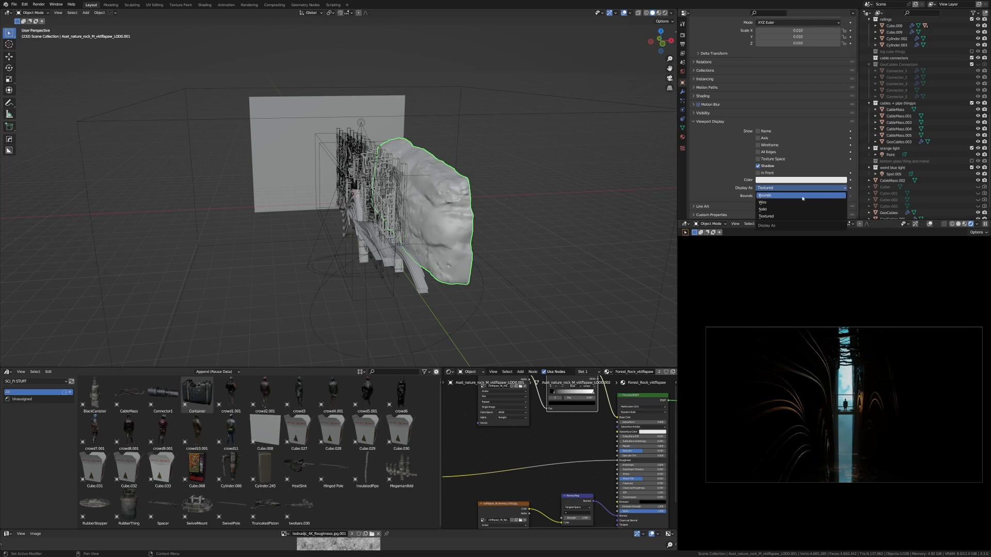
{"action": "left_click", "coordinate": [803, 196]}
Select the wire-displayed concrete pillars together with the diagonal lattices behind the pipes and examine how they are arranged
{"action": "scroll", "coordinate": [418, 170], "scroll_direction": "up", "scroll_amount": 3}
{"action": "left_click", "coordinate": [418, 171]}
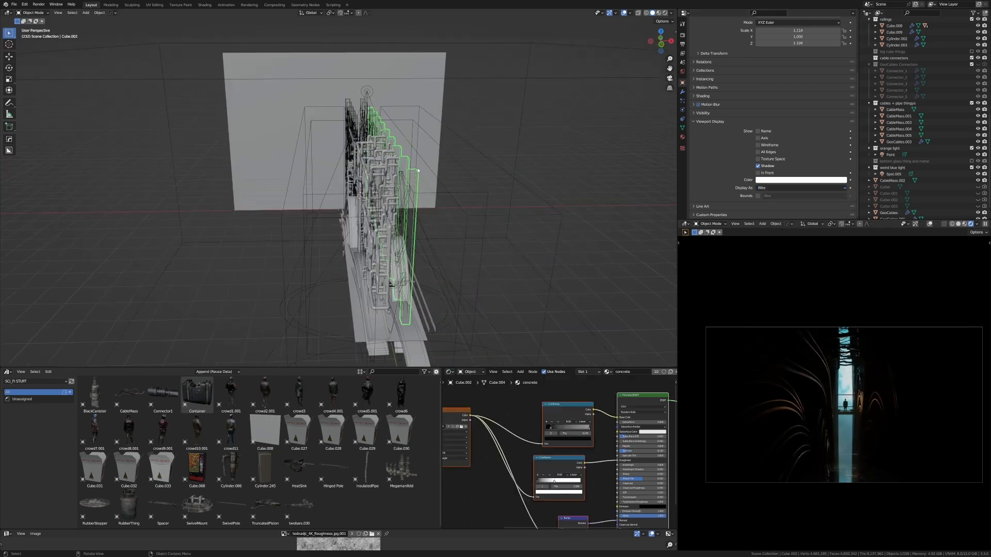
{"action": "left_click", "coordinate": [374, 111], "text": "shift"}
{"action": "middle_click_drag", "start_coordinate": [374, 111], "coordinate": [428, 132]}
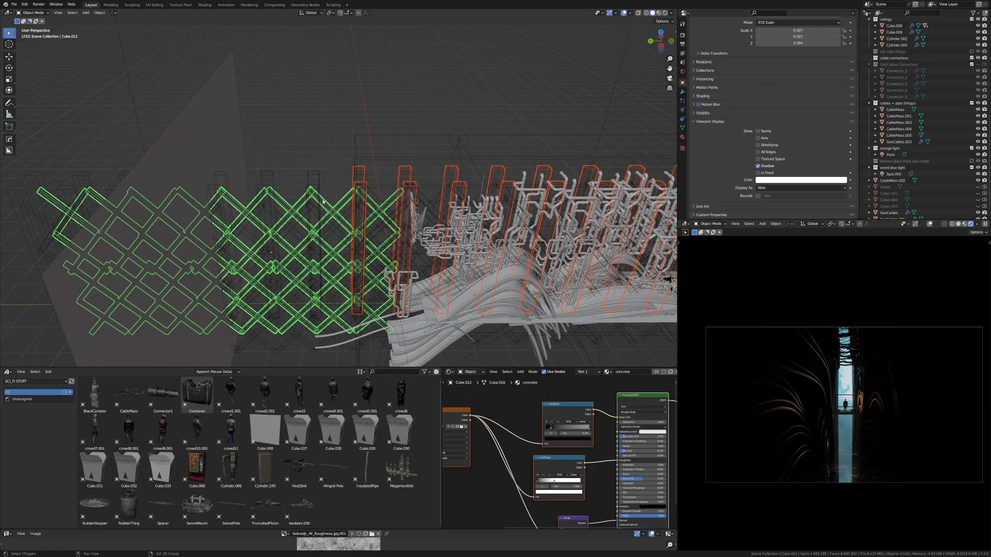
{"action": "left_click", "coordinate": [336, 211], "text": "shift"}
{"action": "left_click", "coordinate": [324, 223], "text": "shift"}
{"action": "left_click", "coordinate": [329, 203], "text": "shift"}
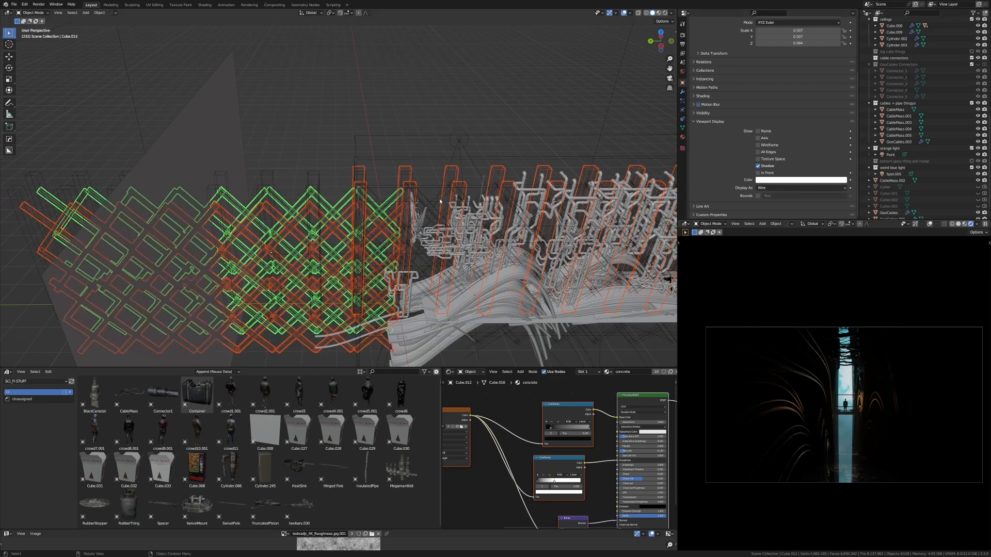
{"action": "scroll", "coordinate": [598, 268], "scroll_direction": "up", "scroll_amount": 3}
{"action": "middle_click_drag", "start_coordinate": [598, 267], "coordinate": [521, 250]}
{"action": "scroll", "coordinate": [310, 155], "scroll_direction": "down", "scroll_amount": 3}
{"action": "middle_click_drag", "start_coordinate": [170, 124], "coordinate": [287, 174]}
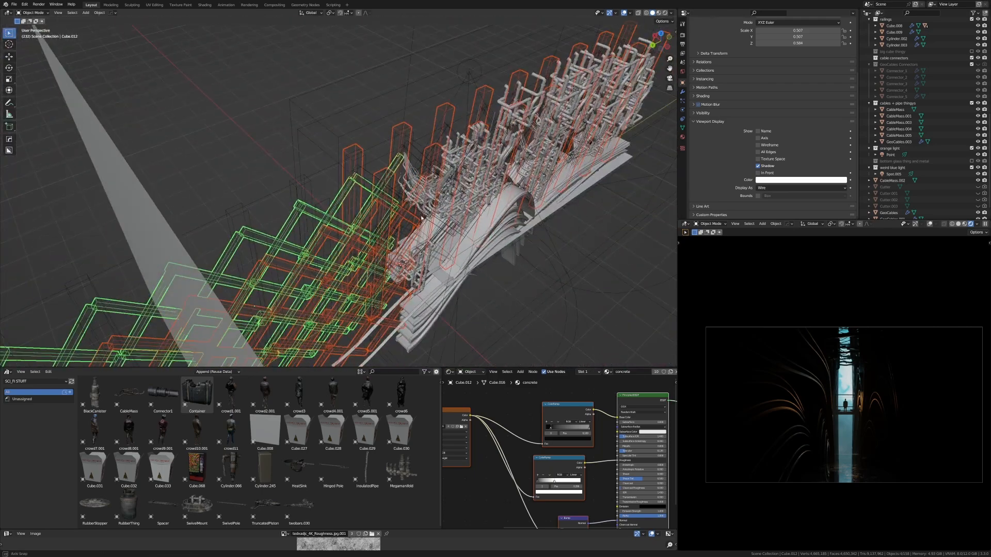
Make the row of upright concrete posts among the lattices active and set its viewport display to Textured
{"action": "left_click", "coordinate": [306, 185]}
{"action": "left_click", "coordinate": [803, 187]}
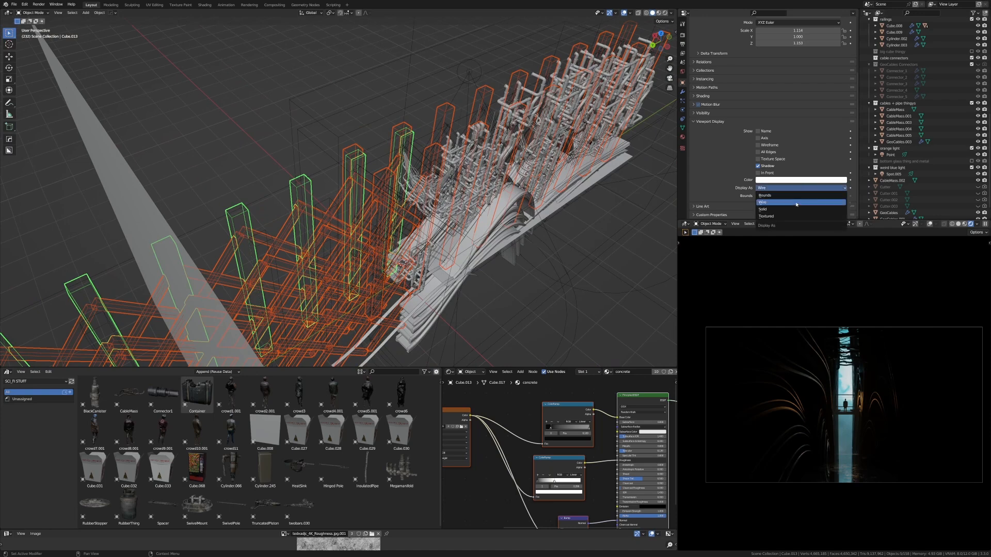
{"action": "left_click", "coordinate": [790, 214]}
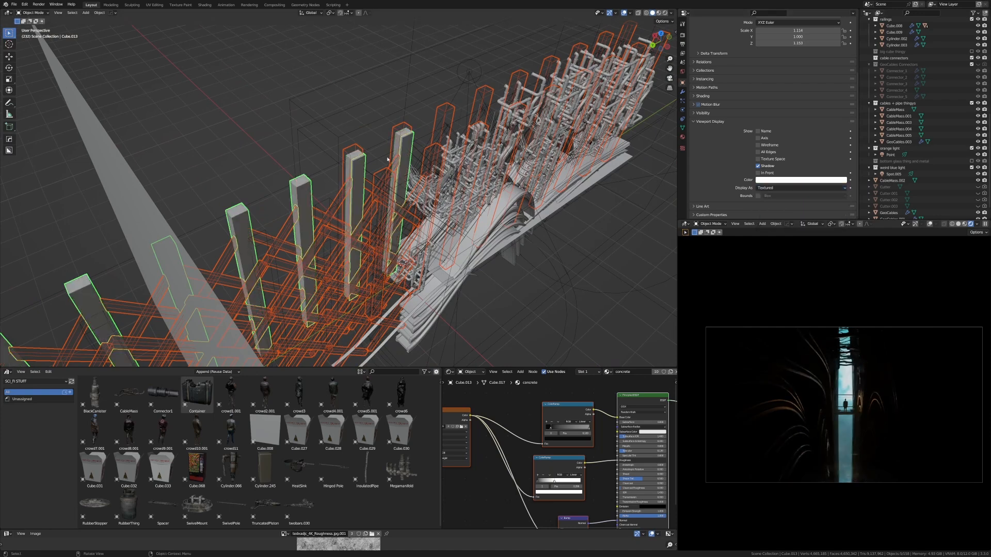
Select only the diagonal concrete lattice, set its viewport display to Textured and clear the selection
{"action": "left_click", "coordinate": [362, 188]}
{"action": "left_click", "coordinate": [371, 190]}
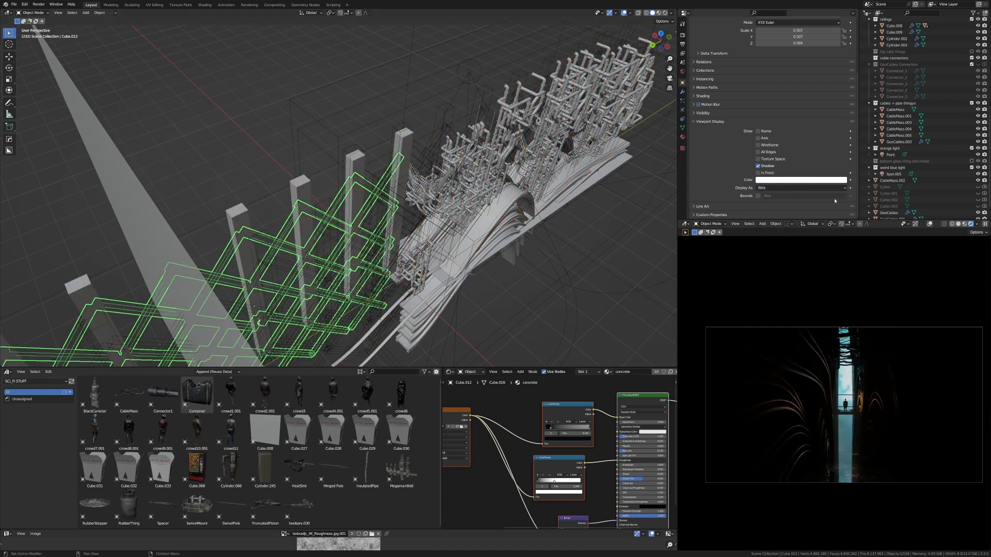
{"action": "left_click", "coordinate": [821, 188]}
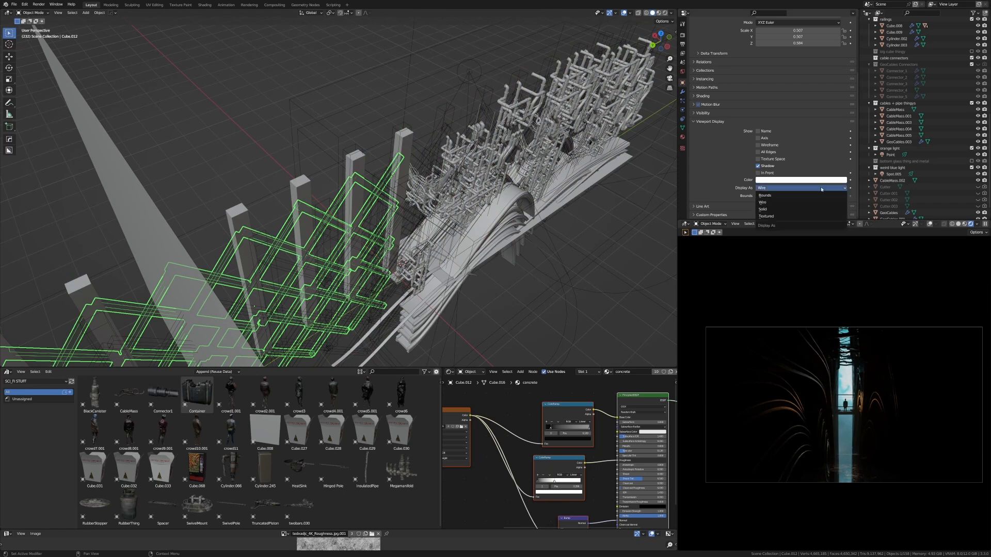
{"action": "left_click", "coordinate": [782, 217]}
{"action": "left_click", "coordinate": [268, 122]}
Select the upright posts and the diagonal lattice together and preview them up close in rendered shading
{"action": "scroll", "coordinate": [260, 121], "scroll_direction": "down", "scroll_amount": 6}
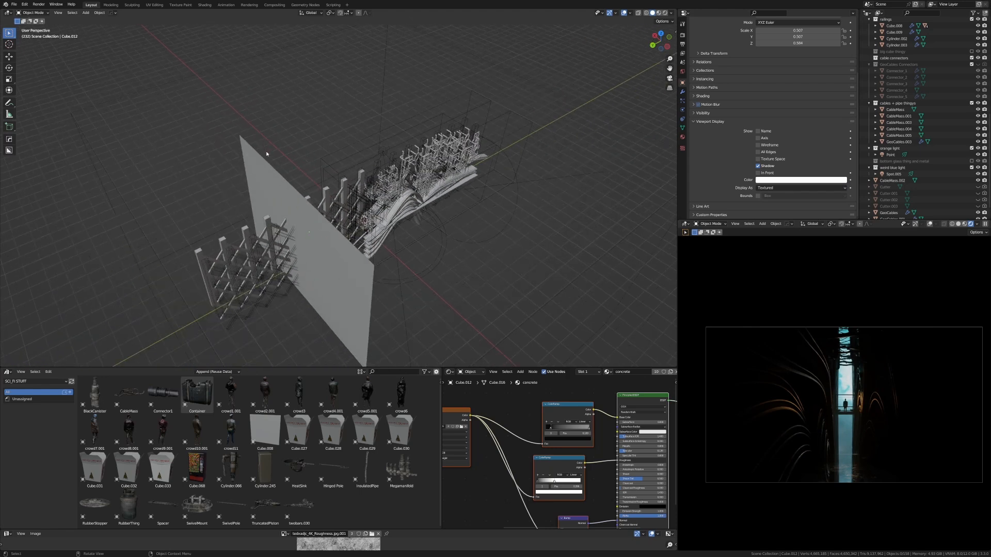
{"action": "scroll", "coordinate": [267, 154], "scroll_direction": "up", "scroll_amount": 8}
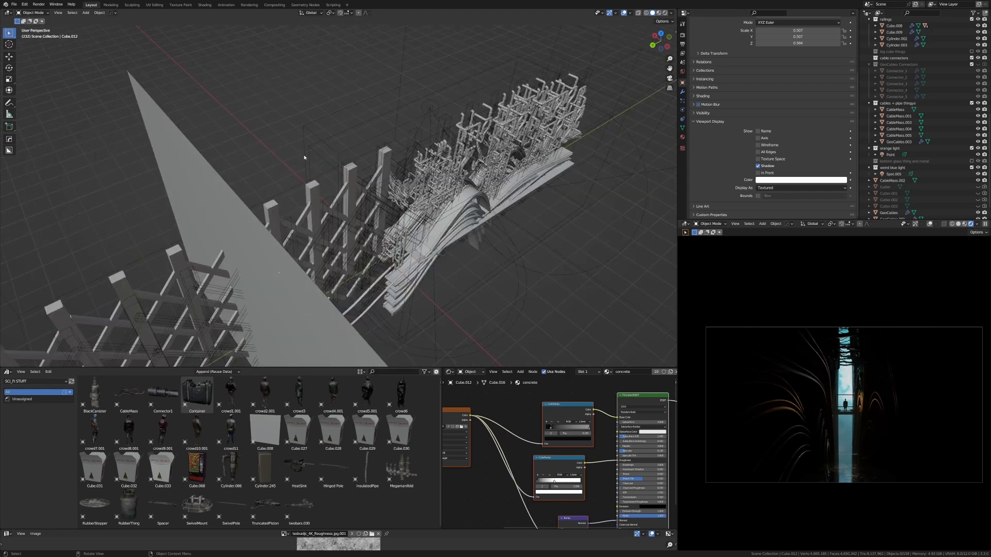
{"action": "left_click", "coordinate": [298, 172]}
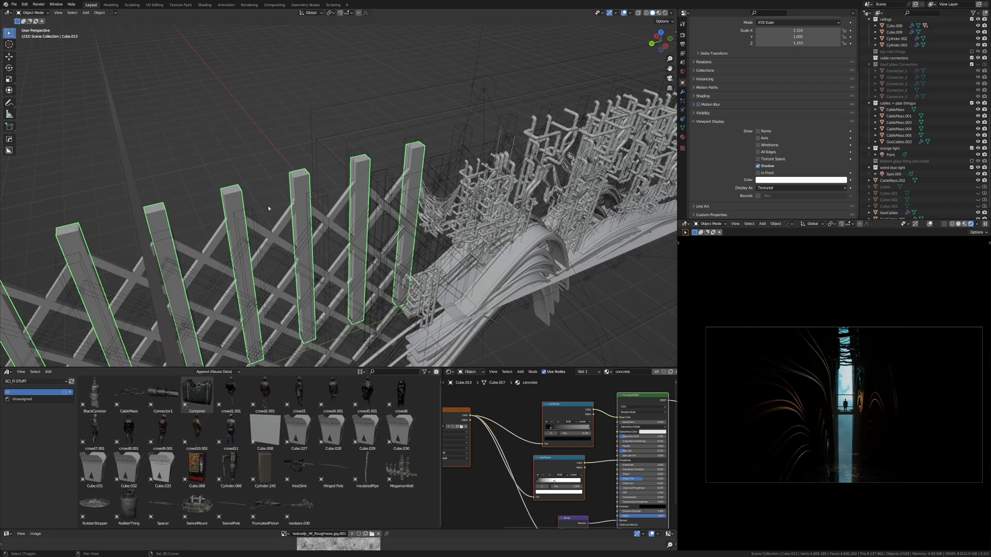
{"action": "left_click", "coordinate": [273, 232], "text": "shift"}
{"action": "key", "text": "z"}
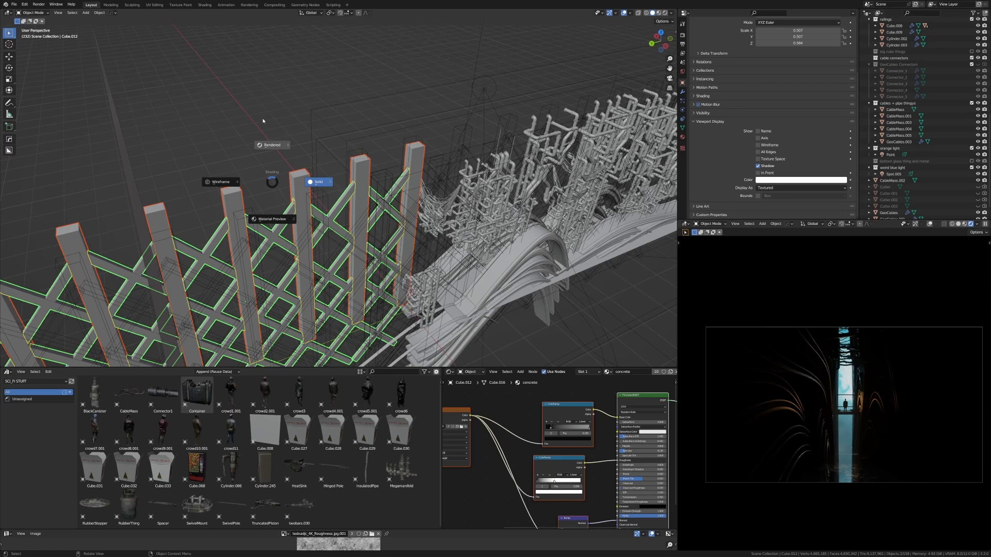
{"action": "left_click", "coordinate": [292, 125]}
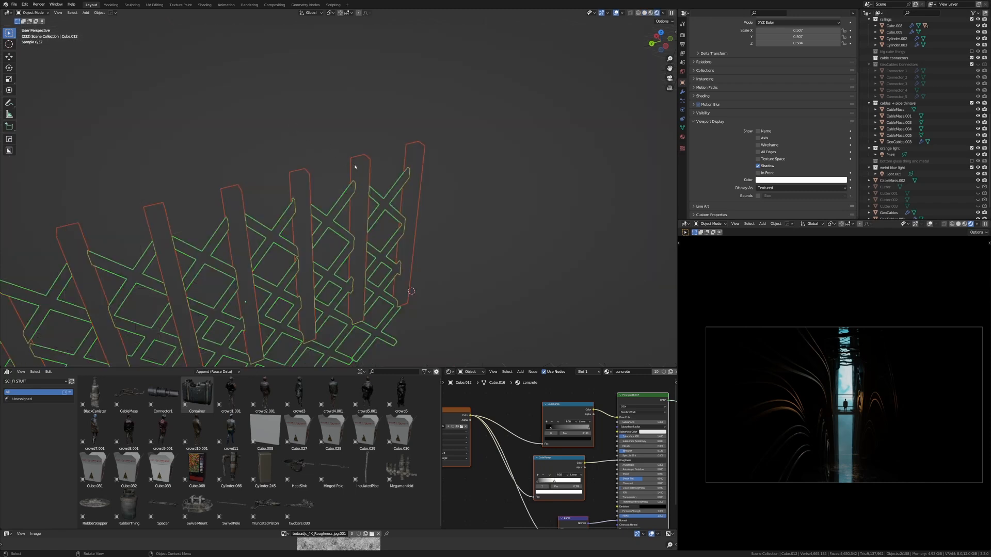
{"action": "scroll", "coordinate": [354, 167], "scroll_direction": "up", "scroll_amount": 6}
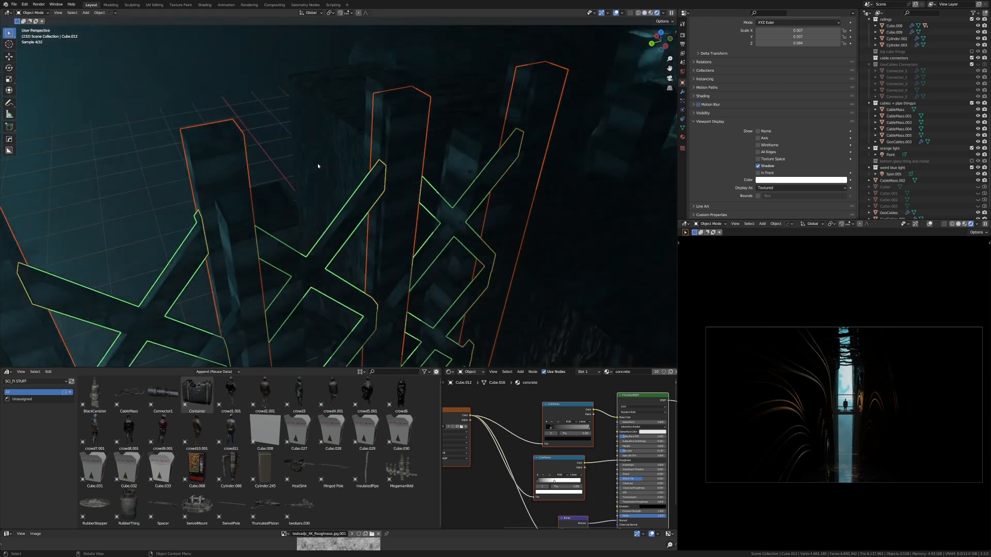
Preview the concrete material's image texture on its own across the posts and lattices, and restore the Principled BSDF output
{"action": "scroll", "coordinate": [514, 424], "scroll_direction": "down", "scroll_amount": 3}
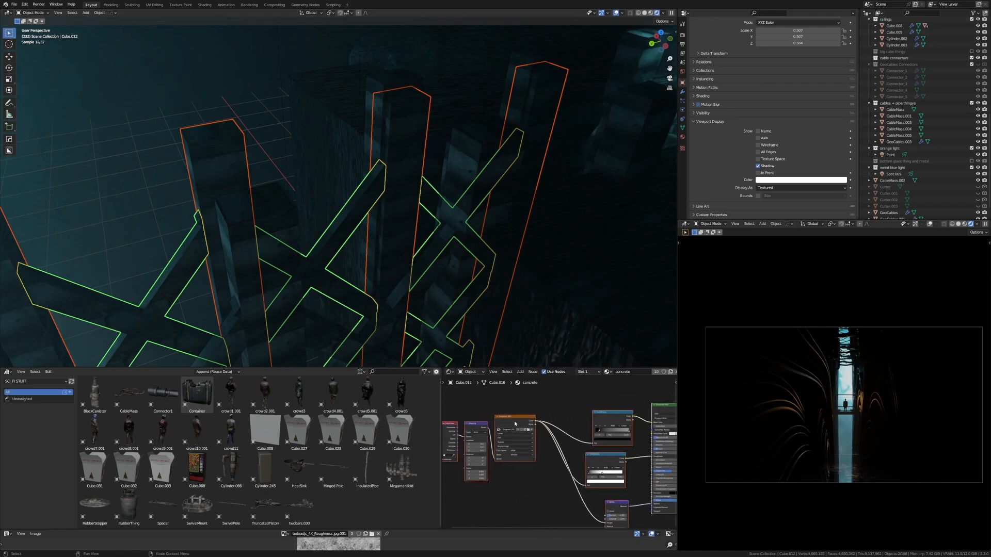
{"action": "left_click", "coordinate": [516, 424], "text": "ctrl+shift"}
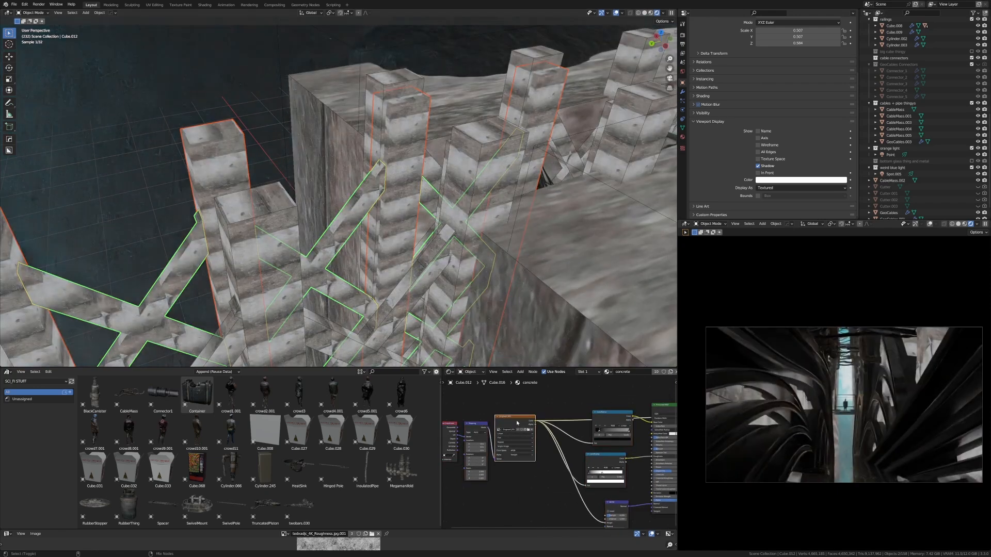
{"action": "middle_click_drag", "start_coordinate": [293, 227], "coordinate": [303, 210], "text": "shift"}
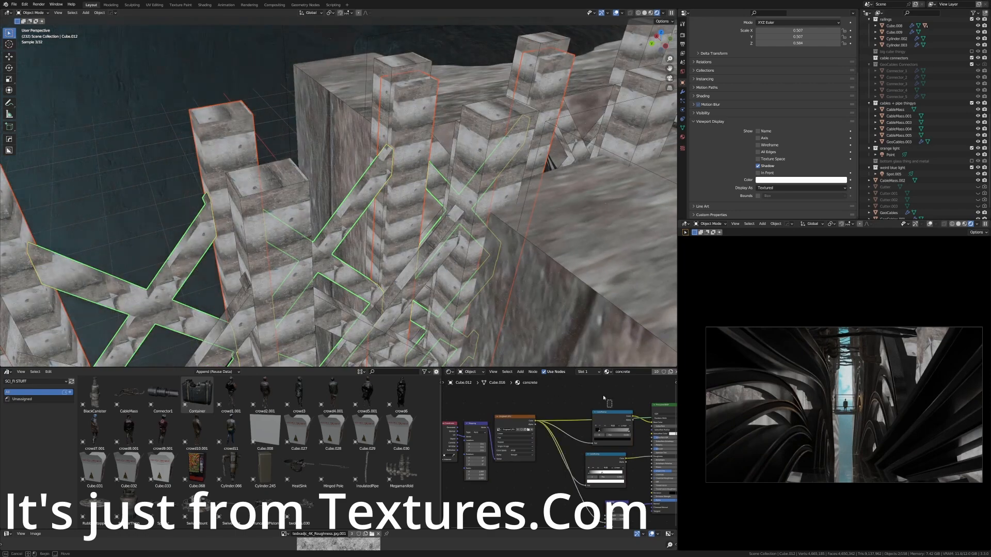
{"action": "left_click", "coordinate": [655, 410], "text": "ctrl+shift"}
Preview the color ramp feeding the concrete material's roughness, and return the material to its Principled BSDF output
{"action": "left_click_drag", "start_coordinate": [610, 417], "coordinate": [602, 414]}
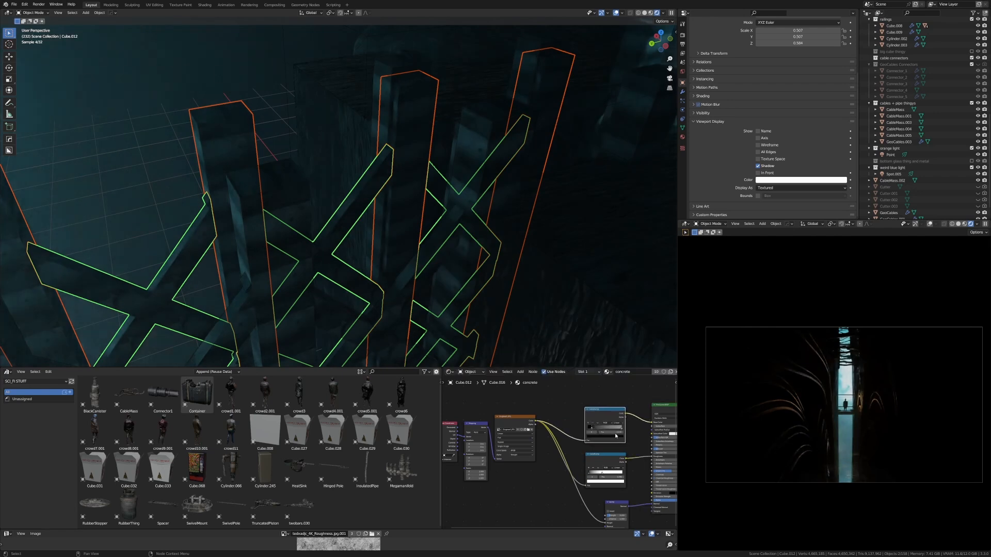
{"action": "scroll", "coordinate": [630, 431], "scroll_direction": "up", "scroll_amount": 2}
{"action": "middle_click_drag", "start_coordinate": [623, 443], "coordinate": [612, 418]}
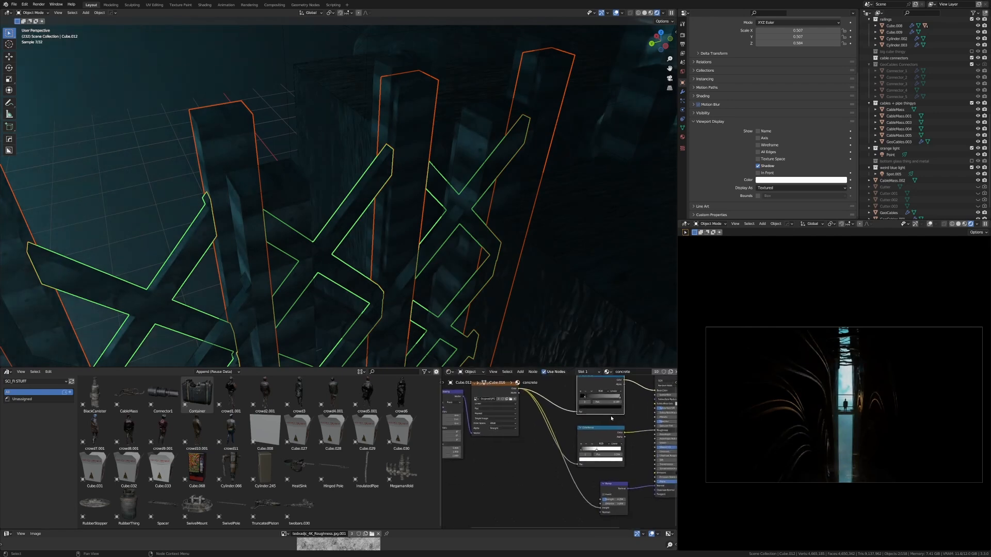
{"action": "left_click_drag", "start_coordinate": [602, 433], "coordinate": [606, 428]}
{"action": "left_click", "coordinate": [606, 428], "text": "ctrl+shift"}
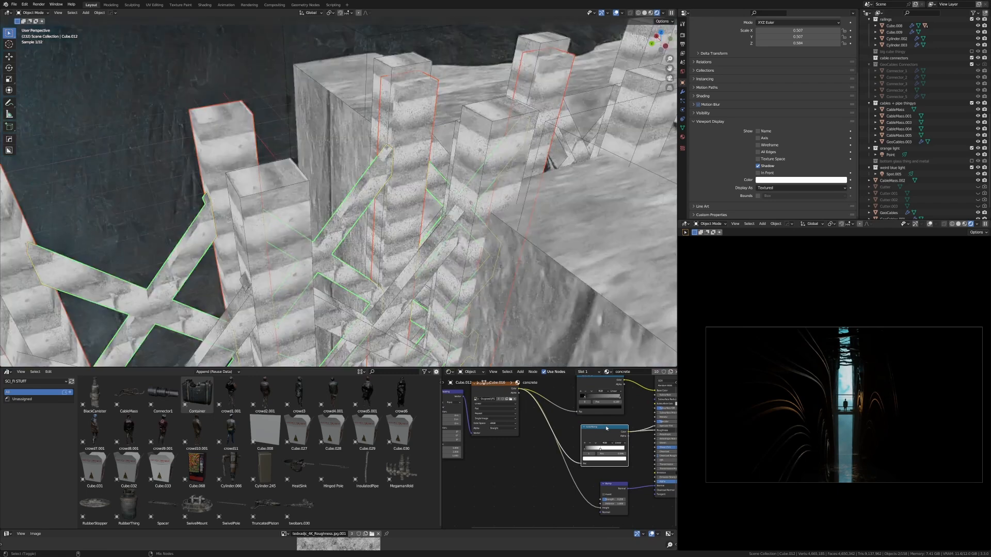
{"action": "middle_click_drag", "start_coordinate": [654, 425], "coordinate": [597, 421]}
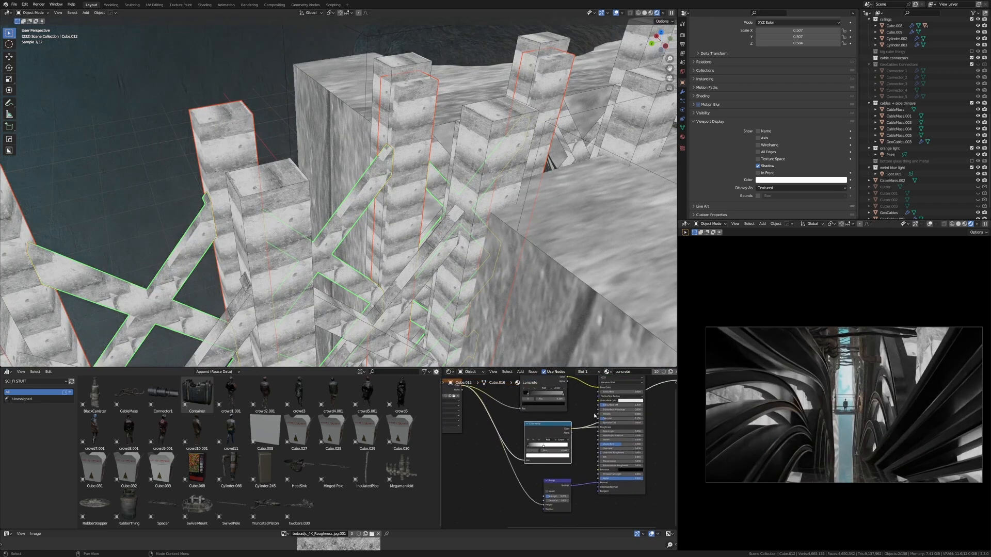
{"action": "left_click", "coordinate": [634, 491], "text": "ctrl+shift"}
{"action": "scroll", "coordinate": [339, 147], "scroll_direction": "up", "scroll_amount": 3}
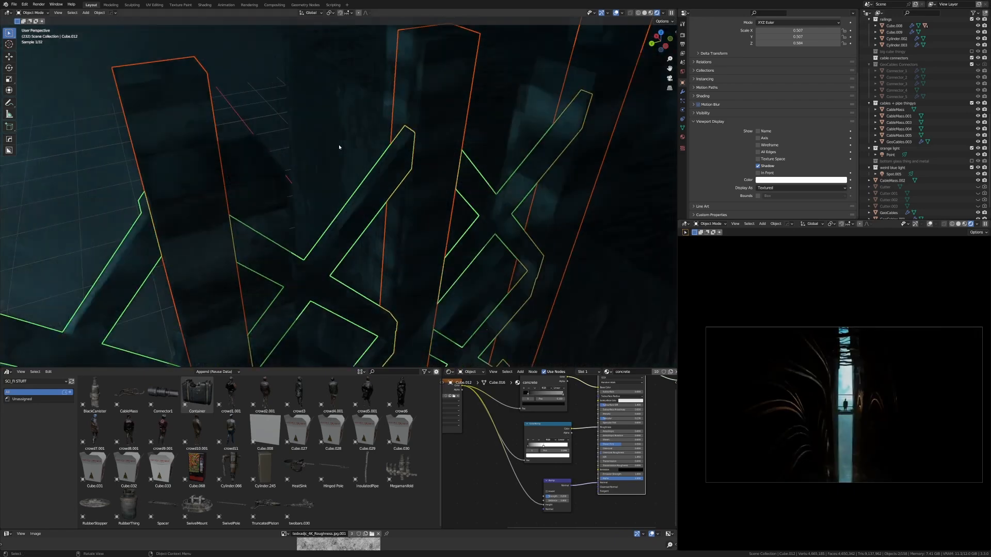
Examine how the posts and lattices stand against the sky image plane and how they read in the camera preview
{"action": "scroll", "coordinate": [339, 147], "scroll_direction": "down", "scroll_amount": 6}
{"action": "middle_click_drag", "start_coordinate": [547, 199], "coordinate": [426, 183]}
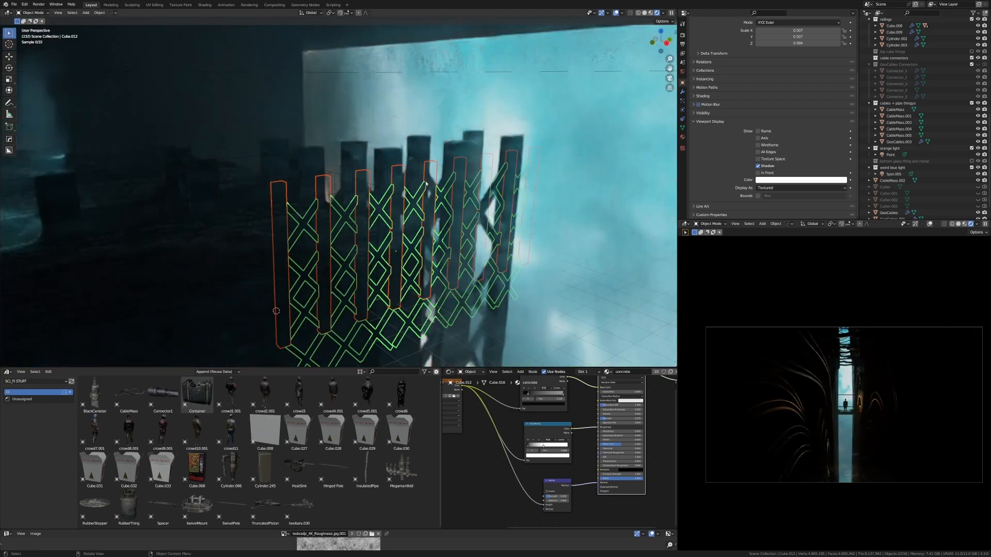
{"action": "scroll", "coordinate": [426, 183], "scroll_direction": "down", "scroll_amount": 4}
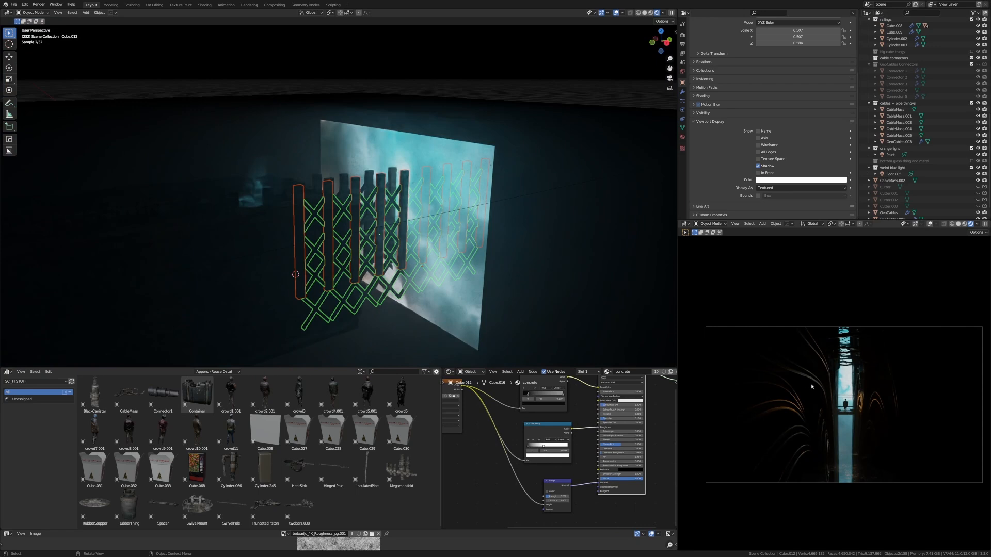
{"action": "scroll", "coordinate": [821, 407], "scroll_direction": "up", "scroll_amount": 4}
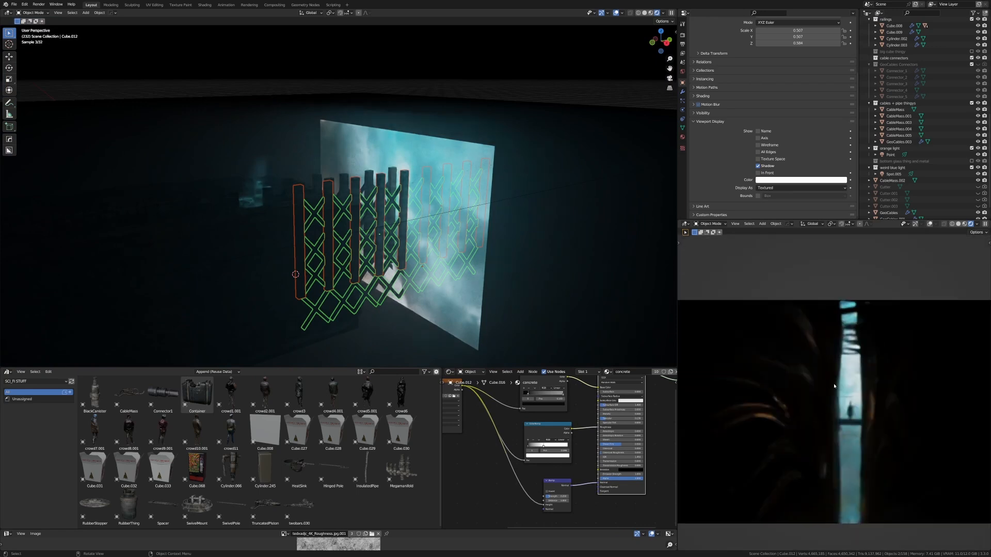
{"action": "scroll", "coordinate": [828, 396], "scroll_direction": "down", "scroll_amount": 4}
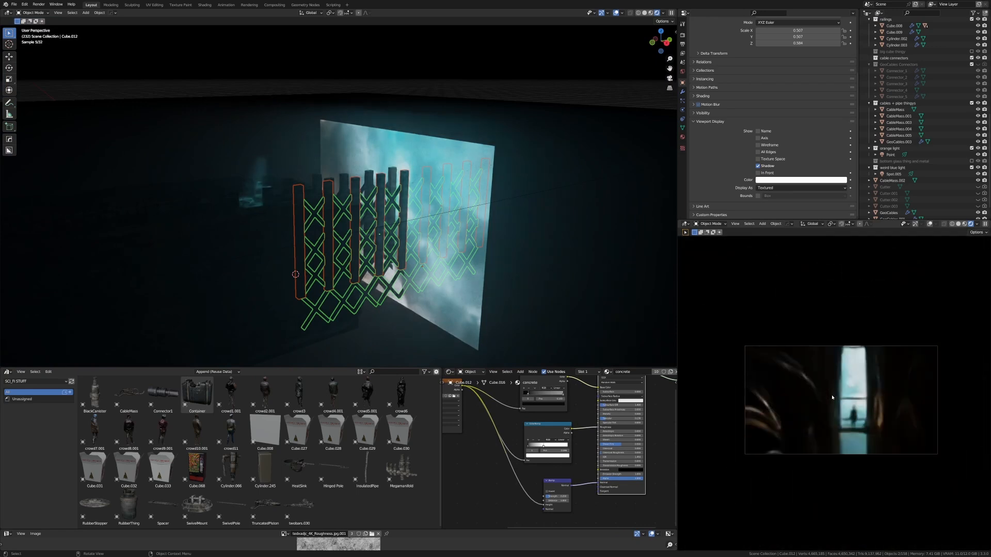
Look through the scene camera and try to pick out the reflective floor plane below the standing figure
{"action": "middle_click_drag", "start_coordinate": [325, 219], "coordinate": [372, 225]}
{"action": "key", "text": "KP_0"}
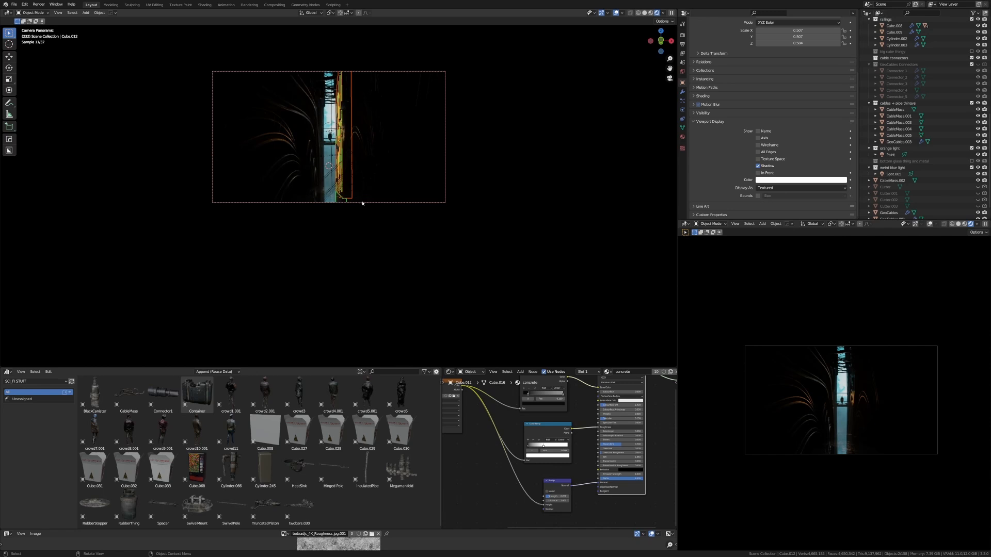
{"action": "scroll", "coordinate": [360, 201], "scroll_direction": "up", "scroll_amount": 2}
{"action": "middle_click_drag", "start_coordinate": [344, 151], "coordinate": [332, 235], "text": "shift"}
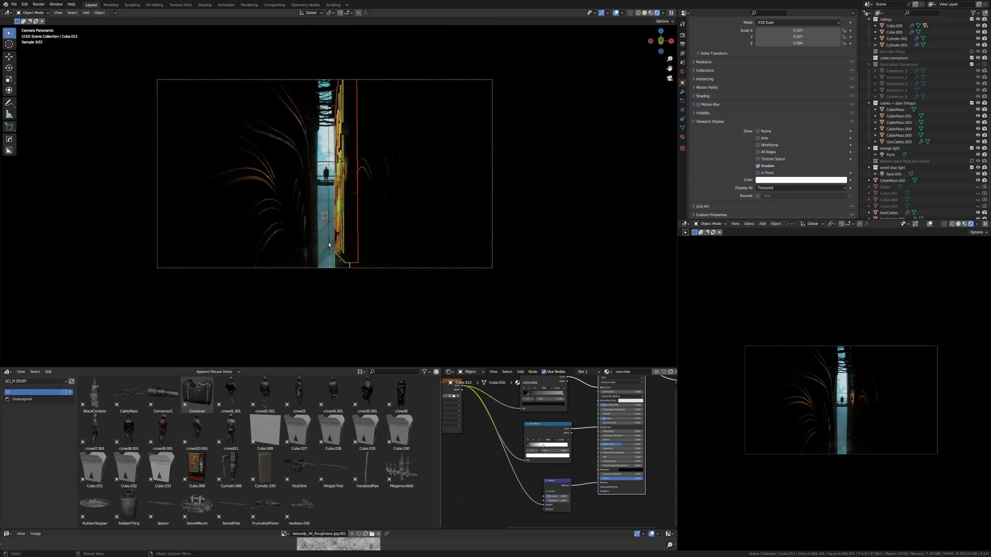
{"action": "left_click", "coordinate": [317, 266]}
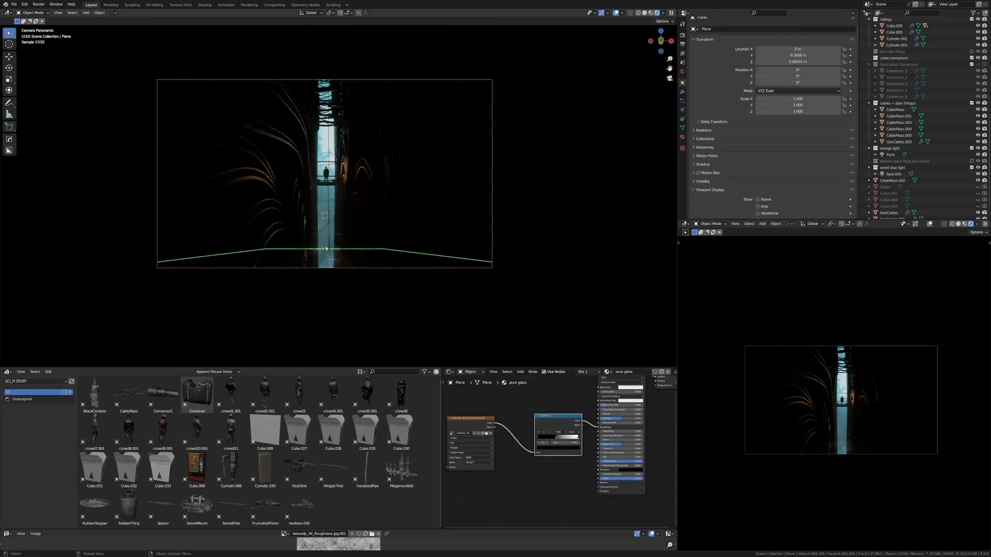
{"action": "left_click", "coordinate": [329, 243]}
{"action": "left_click", "coordinate": [338, 234]}
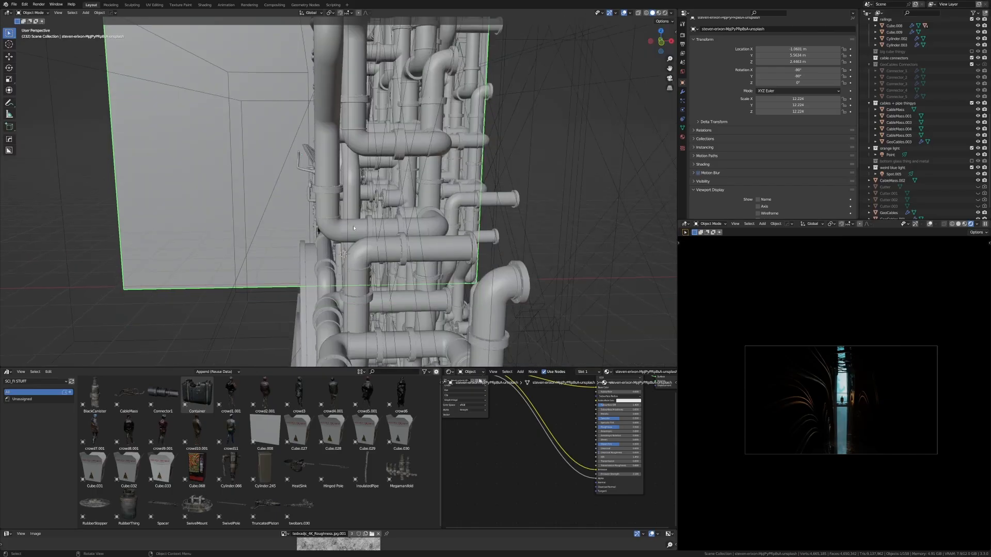
Select the flat floor plane running under the curved panels from a solid-shaded overview of the corridor
{"action": "scroll", "coordinate": [340, 227], "scroll_direction": "down", "scroll_amount": 5}
{"action": "middle_click_drag", "start_coordinate": [330, 207], "coordinate": [346, 238]}
{"action": "scroll", "coordinate": [345, 238], "scroll_direction": "up", "scroll_amount": 4}
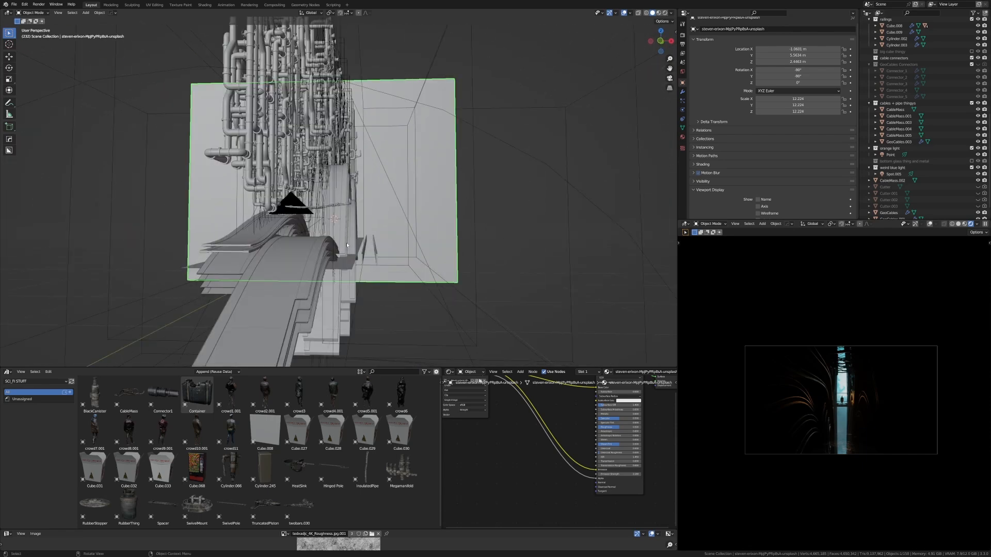
{"action": "left_click", "coordinate": [335, 239]}
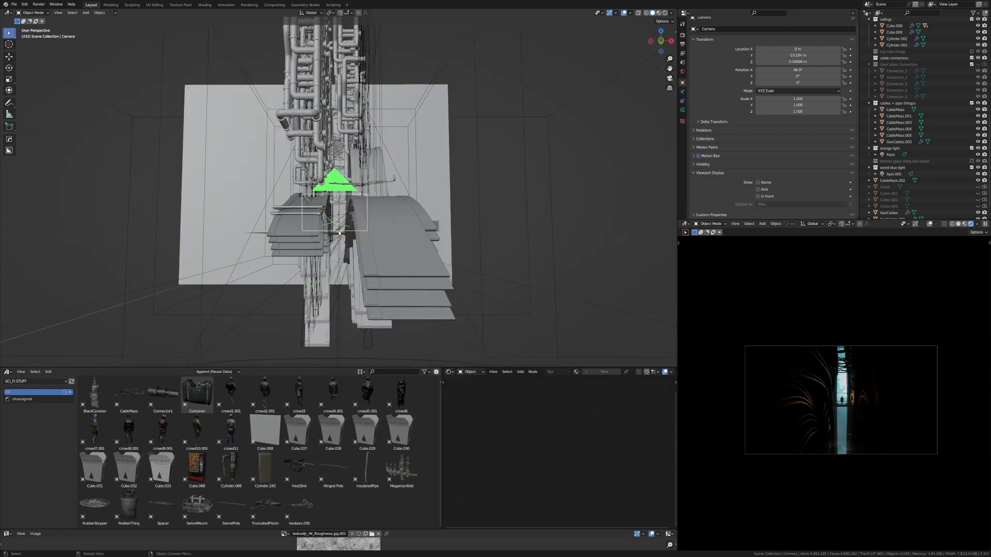
{"action": "left_click", "coordinate": [343, 235]}
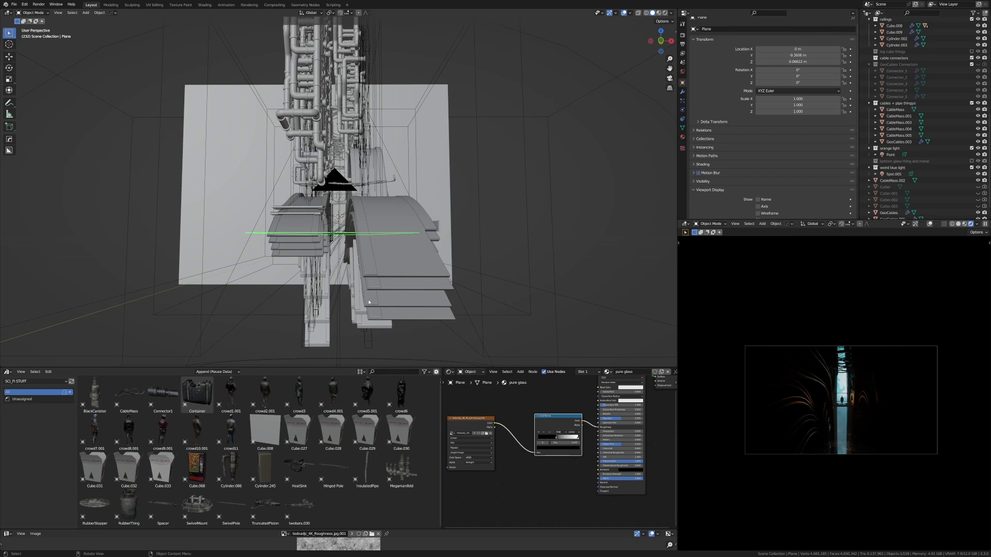
Preview the roughness image texture of the floor's pure glass material on its own, and restore its Principled BSDF output
{"action": "left_click", "coordinate": [479, 419]}
{"action": "middle_click_drag", "start_coordinate": [645, 404], "coordinate": [644, 420]}
{"action": "middle_click_drag", "start_coordinate": [628, 429], "coordinate": [643, 432]}
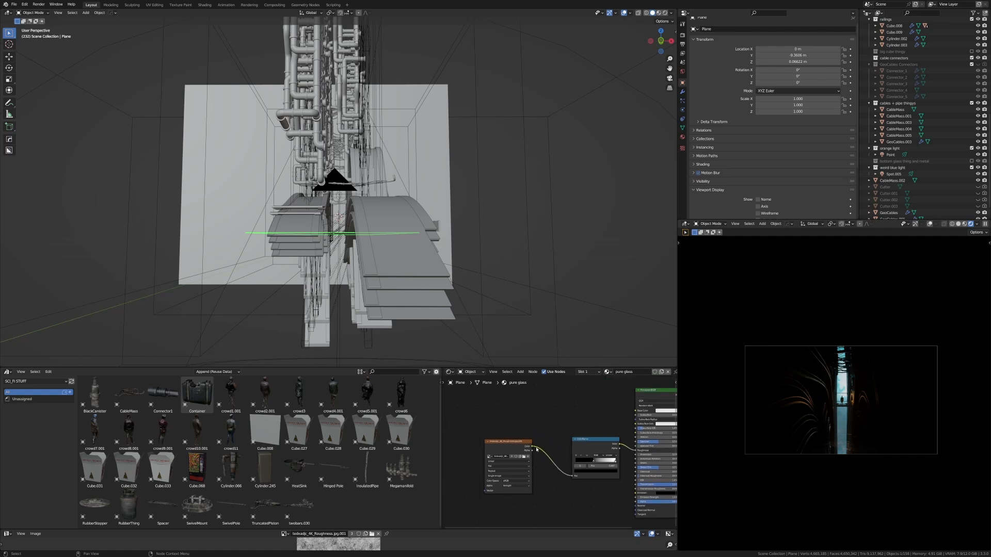
{"action": "mouse_move", "coordinate": [635, 452]}
{"action": "left_mouse_down"}
{"action": "mouse_move", "coordinate": [609, 440]}
{"action": "mouse_move", "coordinate": [636, 450]}
{"action": "left_mouse_up"}
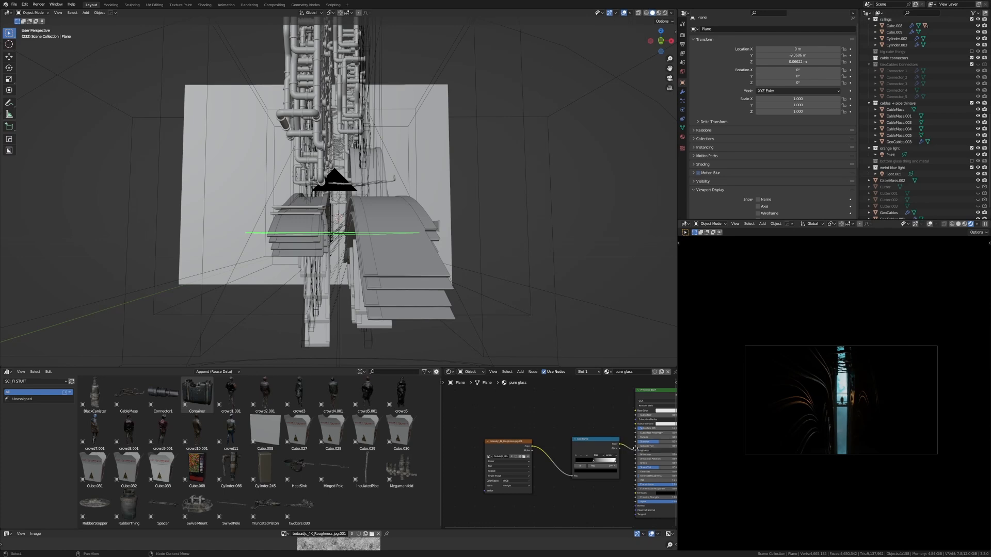
{"action": "left_click", "coordinate": [515, 445], "text": "ctrl+shift"}
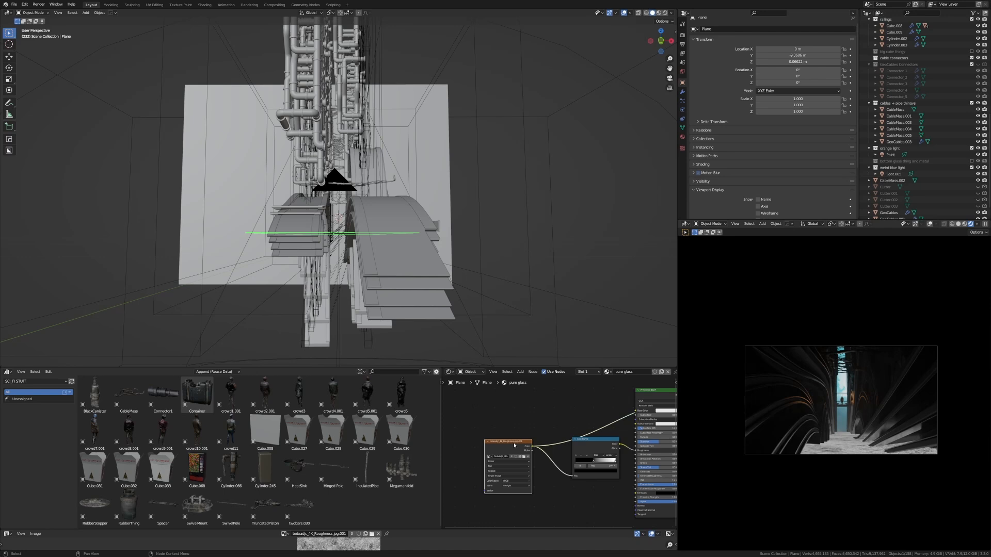
{"action": "left_click", "coordinate": [593, 449]}
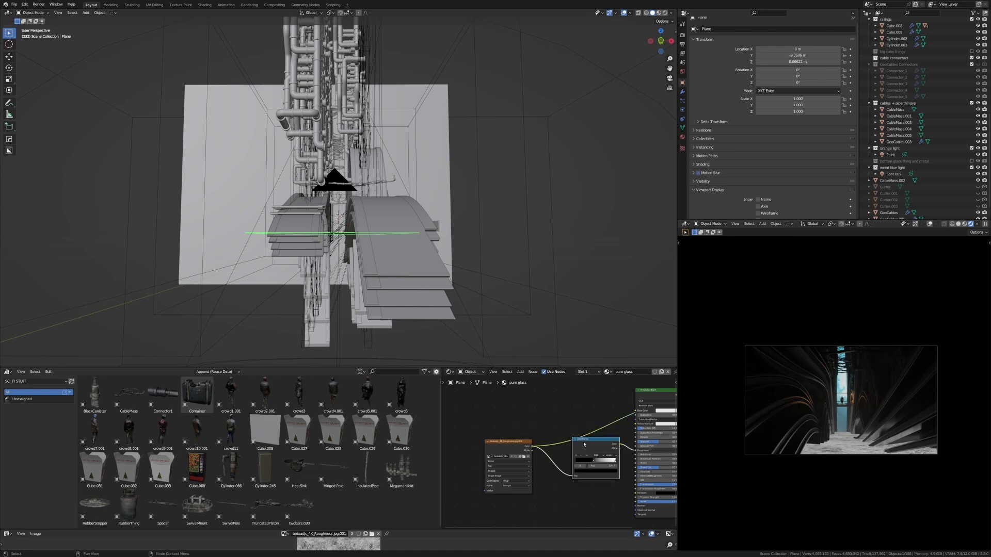
{"action": "left_click", "coordinate": [654, 394], "text": "ctrl+shift"}
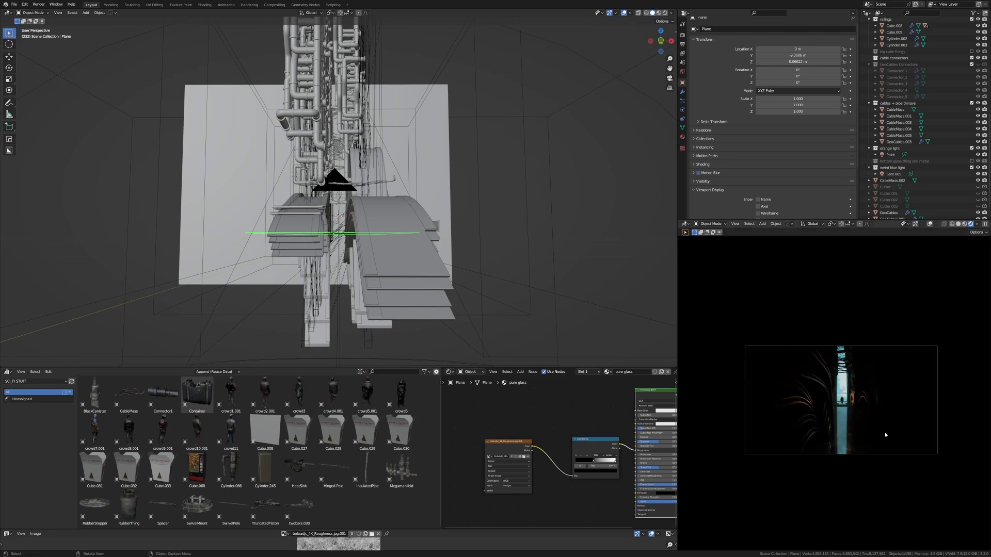
Examine the floor's reflection of the sky and figure up close in the rendered camera preview
{"action": "scroll", "coordinate": [872, 444], "scroll_direction": "up", "scroll_amount": 5}
{"action": "middle_click_drag", "start_coordinate": [824, 367], "coordinate": [824, 370], "text": "shift"}
{"action": "scroll", "coordinate": [810, 315], "scroll_direction": "down", "scroll_amount": 5}
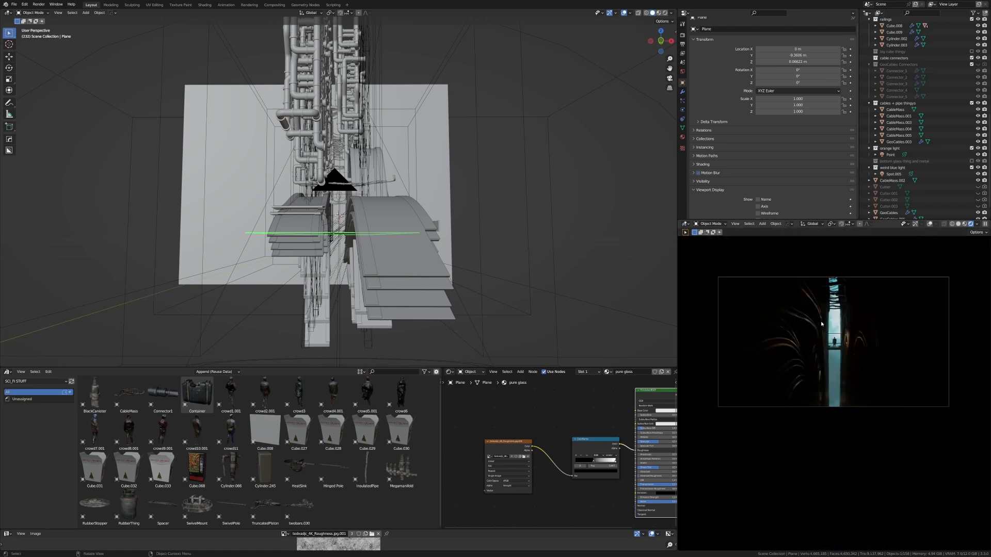
Select the curved panel glass.043 with its attached strips, isolate them in local view and show the panel's modifiers
{"action": "scroll", "coordinate": [340, 185], "scroll_direction": "up", "scroll_amount": 6}
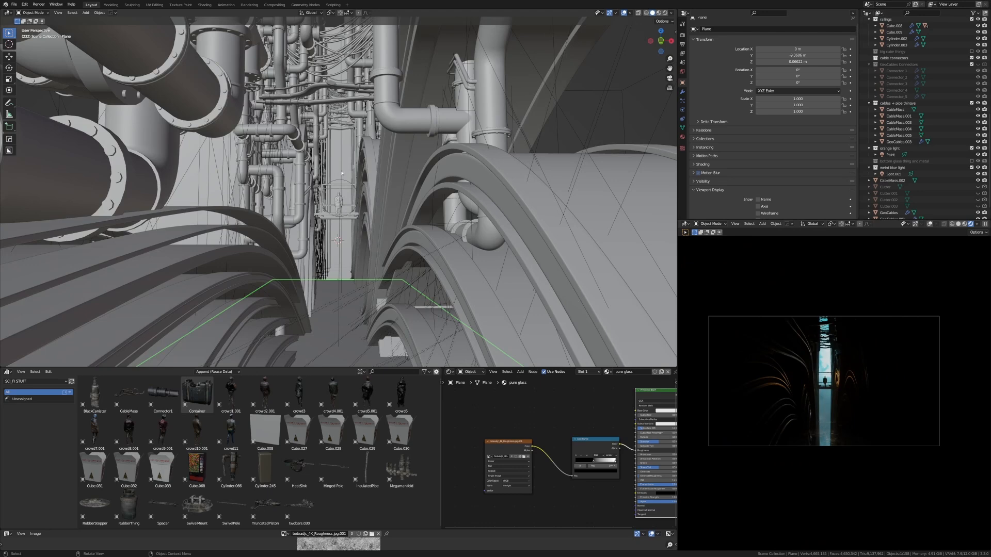
{"action": "scroll", "coordinate": [341, 173], "scroll_direction": "down", "scroll_amount": 3}
{"action": "left_click", "coordinate": [311, 202]}
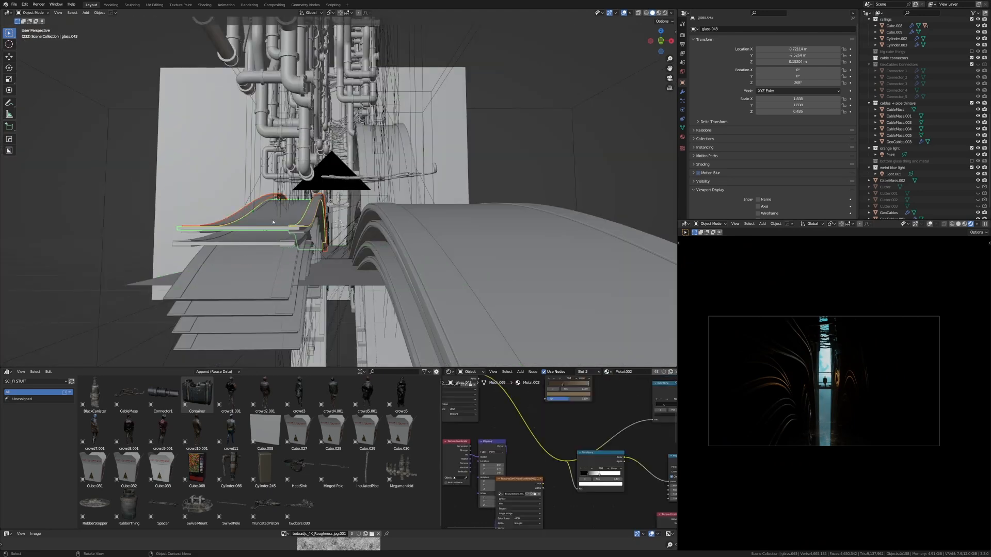
{"action": "key", "text": "KP_Divide"}
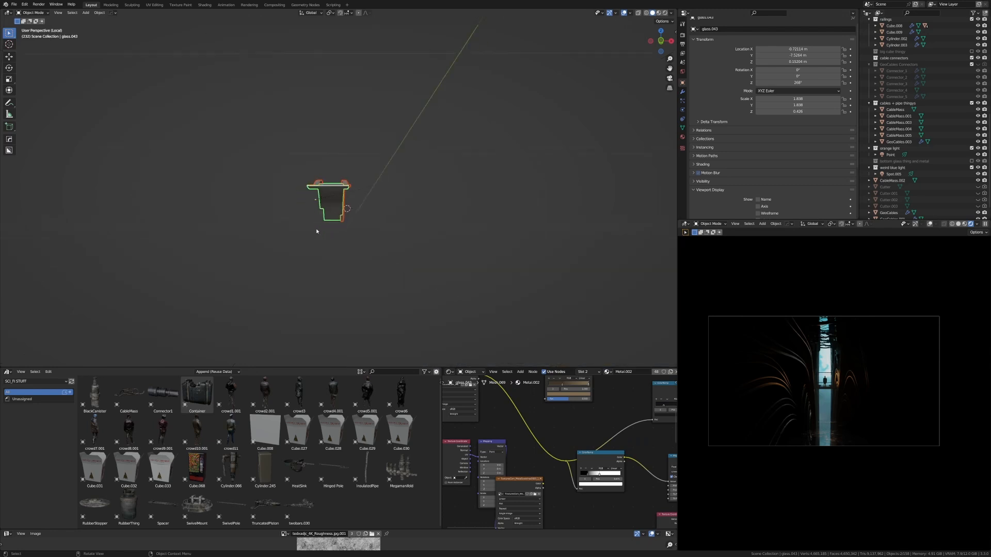
{"action": "middle_click_drag", "start_coordinate": [355, 222], "coordinate": [327, 201]}
{"action": "scroll", "coordinate": [326, 200], "scroll_direction": "up", "scroll_amount": 3}
{"action": "scroll", "coordinate": [326, 200], "scroll_direction": "up", "scroll_amount": 1}
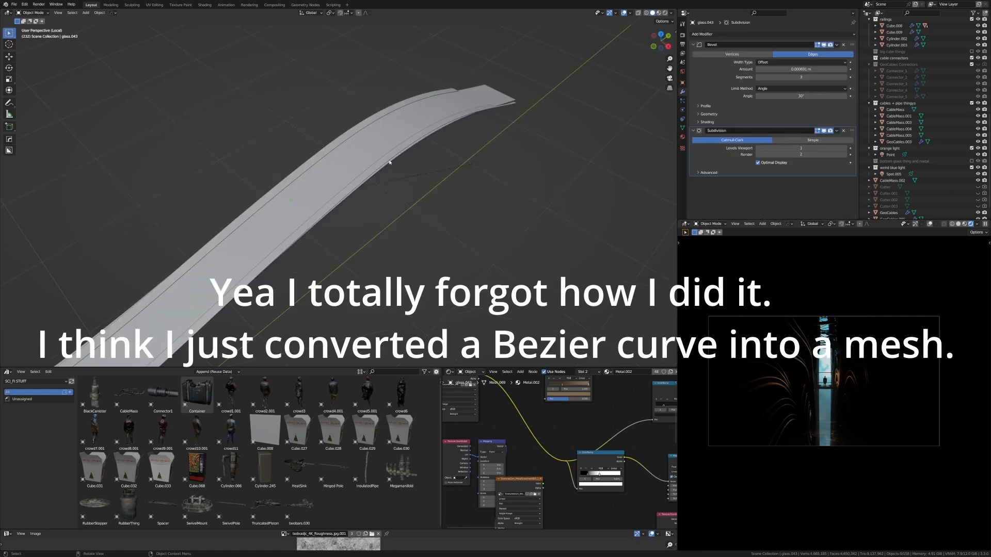
Inspect the curved panel's base mesh in face Edit Mode, and return to Object Mode to study its overall shape
{"action": "left_click", "coordinate": [389, 161]}
{"action": "key", "text": "Tab"}
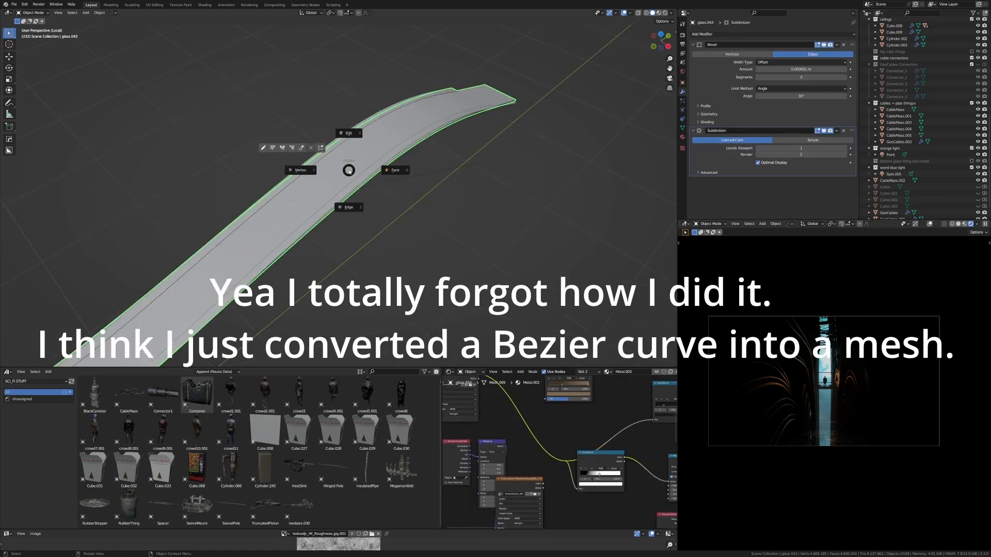
{"action": "left_click", "coordinate": [401, 172]}
{"action": "middle_click_drag", "start_coordinate": [401, 172], "coordinate": [435, 146]}
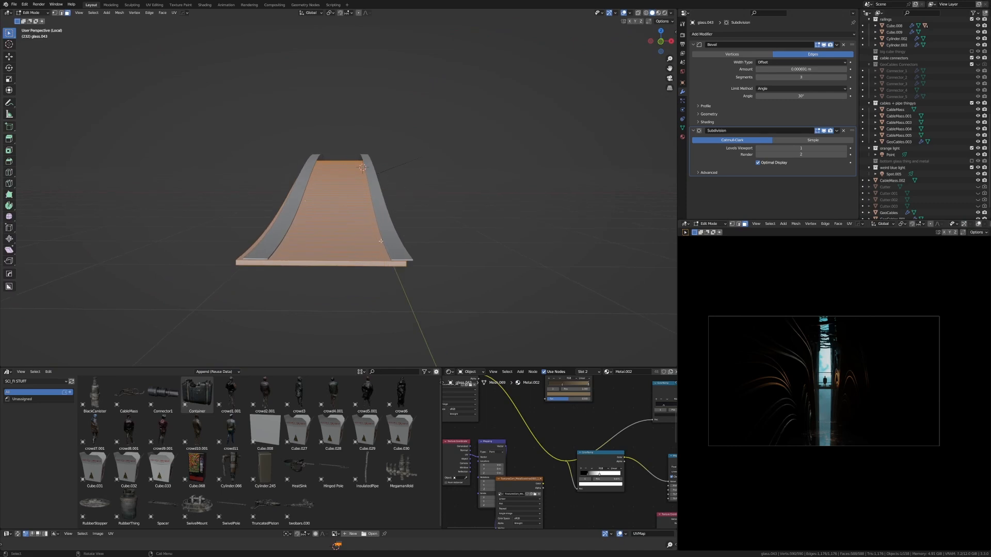
{"action": "key", "text": "Tab"}
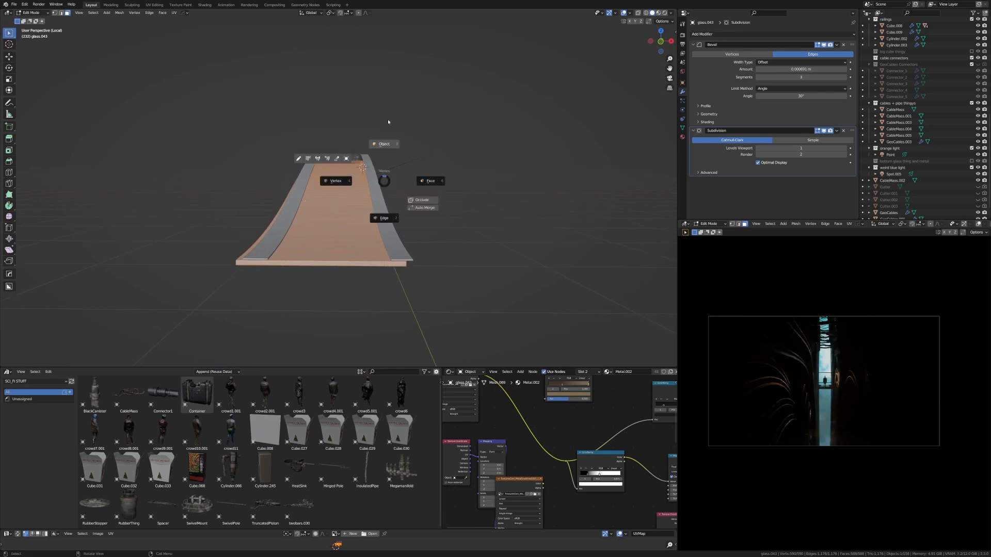
{"action": "left_click", "coordinate": [388, 122]}
{"action": "mouse_move", "coordinate": [406, 187]}
{"action": "middle_mouse_down"}
{"action": "mouse_move", "coordinate": [329, 206]}
{"action": "mouse_move", "coordinate": [416, 183]}
{"action": "mouse_move", "coordinate": [394, 183]}
{"action": "middle_mouse_up"}
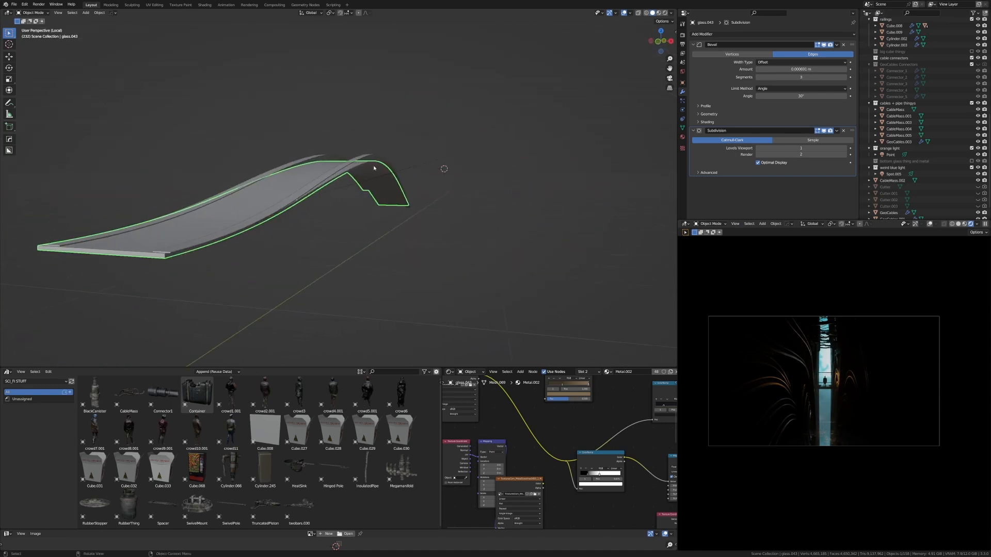
{"action": "middle_click_drag", "start_coordinate": [390, 222], "coordinate": [384, 234]}
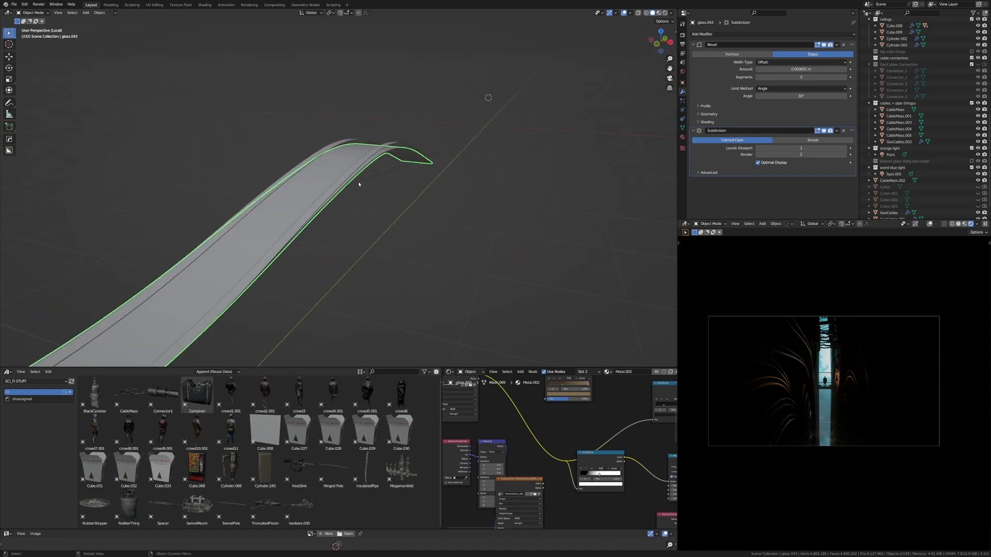
Examine the Metal.002 material node tree of the curved panel glass.043, from its textures to the Principled BSDF
{"action": "scroll", "coordinate": [513, 431], "scroll_direction": "down", "scroll_amount": 8}
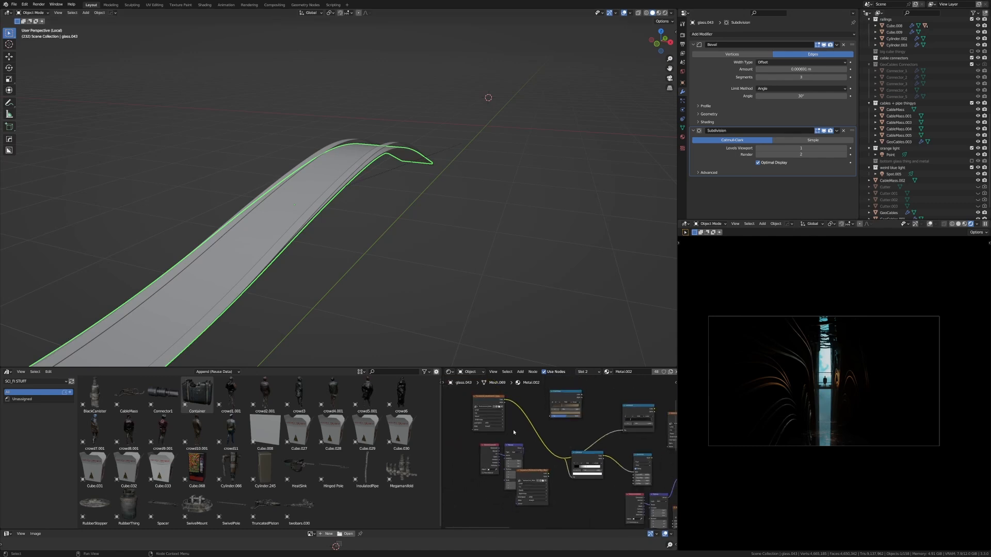
{"action": "middle_click_drag", "start_coordinate": [404, 175], "coordinate": [522, 274]}
{"action": "middle_click_drag", "start_coordinate": [583, 423], "coordinate": [473, 404]}
{"action": "scroll", "coordinate": [609, 448], "scroll_direction": "down", "scroll_amount": 3}
{"action": "scroll", "coordinate": [609, 448], "scroll_direction": "down", "scroll_amount": 4}
{"action": "middle_click_drag", "start_coordinate": [618, 477], "coordinate": [562, 472]}
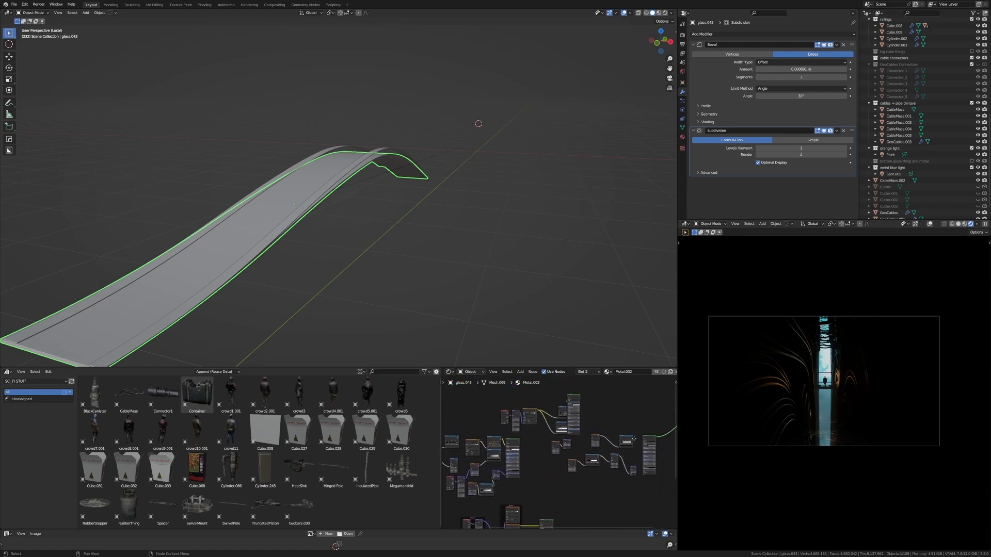
{"action": "scroll", "coordinate": [635, 440], "scroll_direction": "up", "scroll_amount": 5}
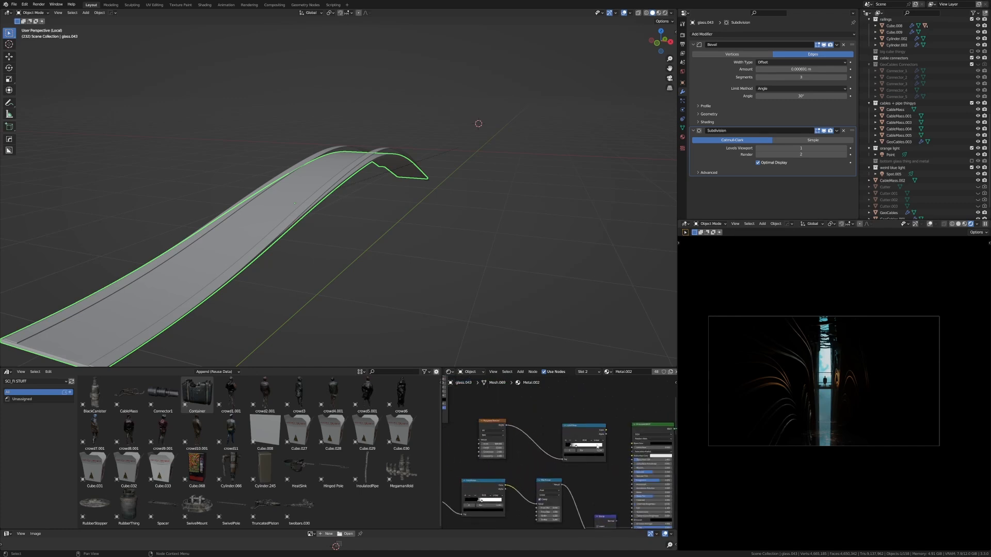
{"action": "middle_click_drag", "start_coordinate": [597, 448], "coordinate": [501, 446]}
{"action": "middle_click_drag", "start_coordinate": [579, 454], "coordinate": [583, 432]}
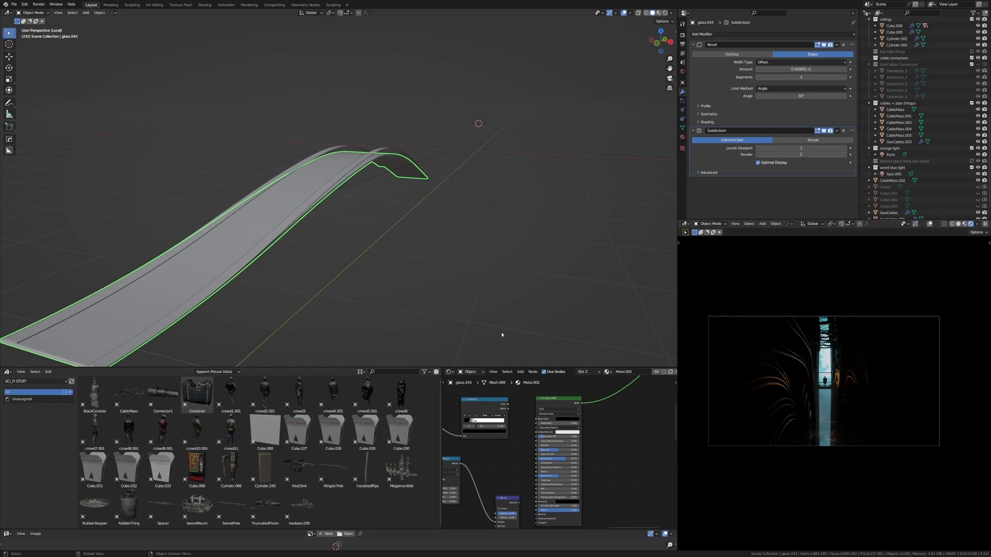
Select the thin edge strips glass.044 on the curved panel and view their shape from the side
{"action": "left_click", "coordinate": [311, 207]}
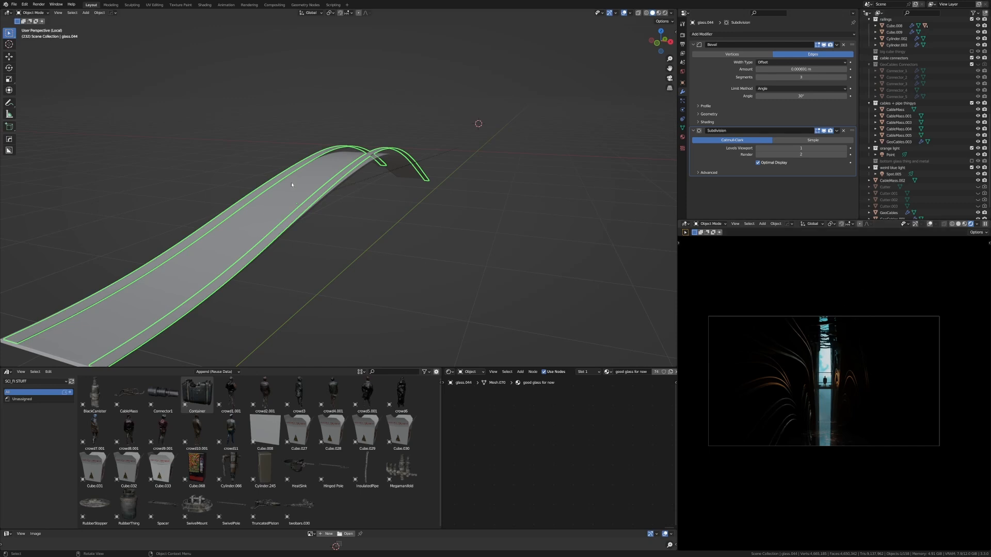
{"action": "scroll", "coordinate": [292, 184], "scroll_direction": "down", "scroll_amount": 5}
{"action": "middle_click_drag", "start_coordinate": [292, 184], "coordinate": [389, 169]}
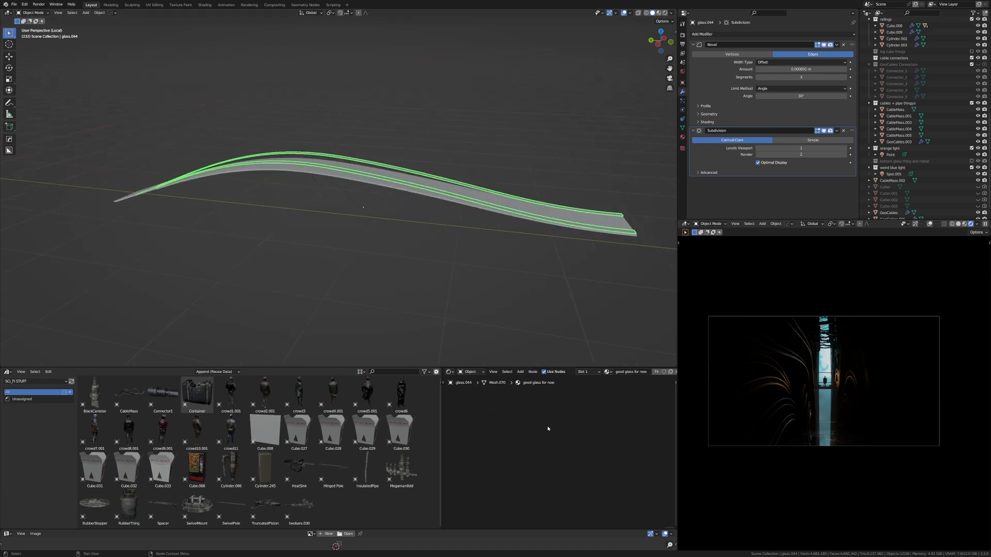
Examine the node tree of the strips' "good glass for now" material, including its shader mix and Principled BSDF
{"action": "scroll", "coordinate": [562, 416], "scroll_direction": "down", "scroll_amount": 14}
{"action": "middle_click_drag", "start_coordinate": [449, 441], "coordinate": [529, 447]}
{"action": "scroll", "coordinate": [527, 447], "scroll_direction": "up", "scroll_amount": 10}
{"action": "scroll", "coordinate": [621, 457], "scroll_direction": "up", "scroll_amount": 13}
{"action": "middle_click_drag", "start_coordinate": [640, 455], "coordinate": [603, 439]}
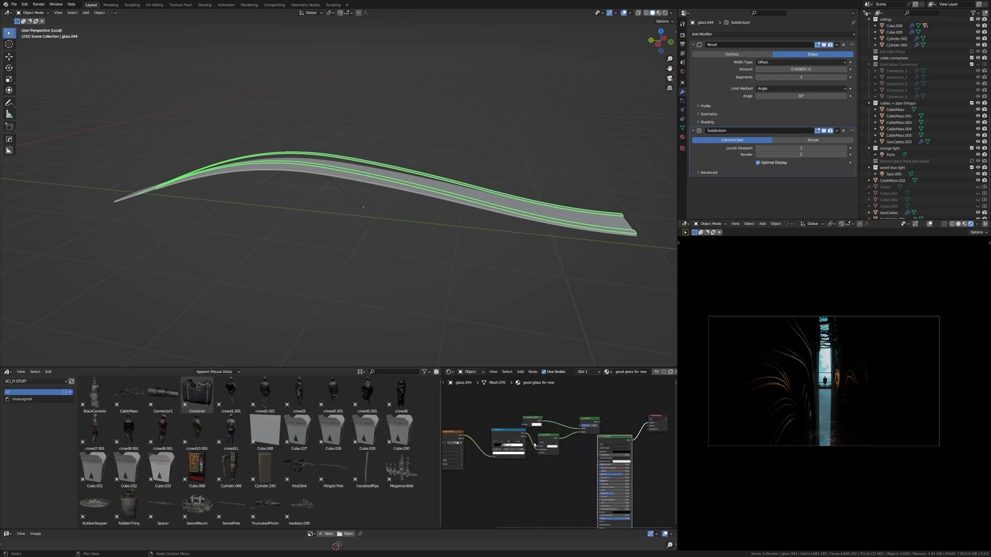
{"action": "mouse_move", "coordinate": [481, 412]}
{"action": "middle_mouse_down"}
{"action": "mouse_move", "coordinate": [570, 414]}
{"action": "mouse_move", "coordinate": [465, 412]}
{"action": "middle_mouse_up"}
{"action": "scroll", "coordinate": [577, 443], "scroll_direction": "up", "scroll_amount": 5}
{"action": "middle_click_drag", "start_coordinate": [576, 443], "coordinate": [537, 422]}
{"action": "middle_click_drag", "start_coordinate": [579, 449], "coordinate": [563, 426]}
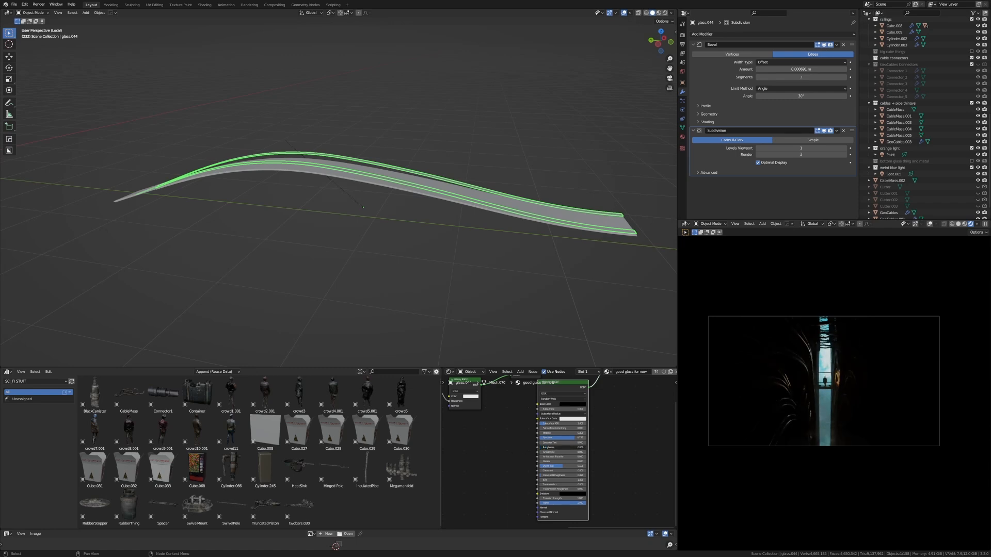
Examine the light reflections along the curved strips up close in the rendered camera preview
{"action": "scroll", "coordinate": [776, 370], "scroll_direction": "up", "scroll_amount": 5}
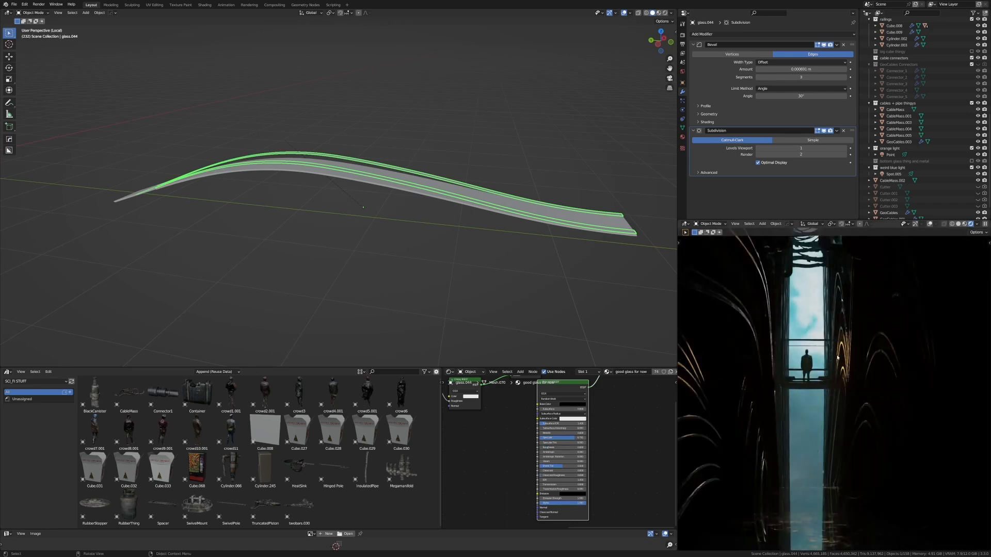
{"action": "scroll", "coordinate": [887, 354], "scroll_direction": "down", "scroll_amount": 1}
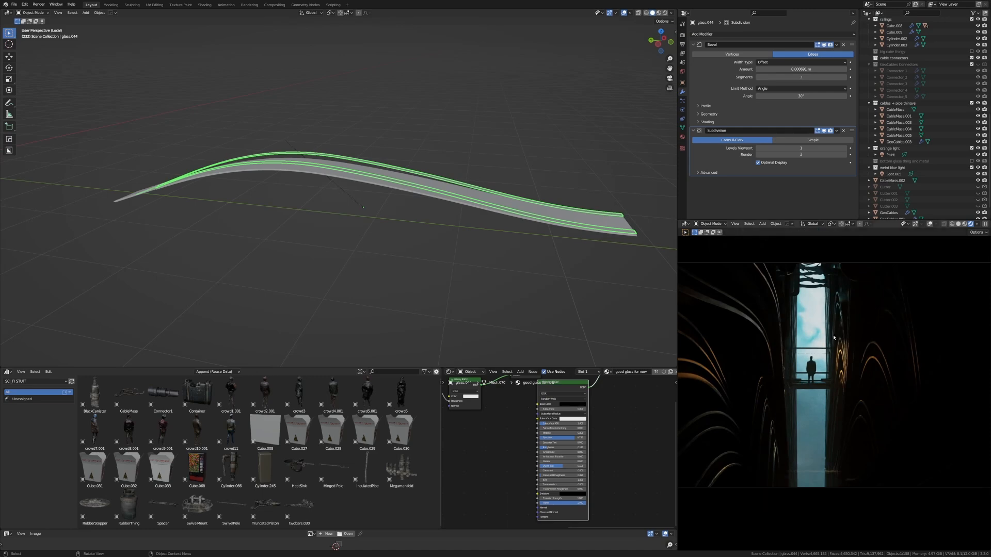
{"action": "scroll", "coordinate": [835, 358], "scroll_direction": "down", "scroll_amount": 3}
{"action": "scroll", "coordinate": [480, 216], "scroll_direction": "down", "scroll_amount": 2}
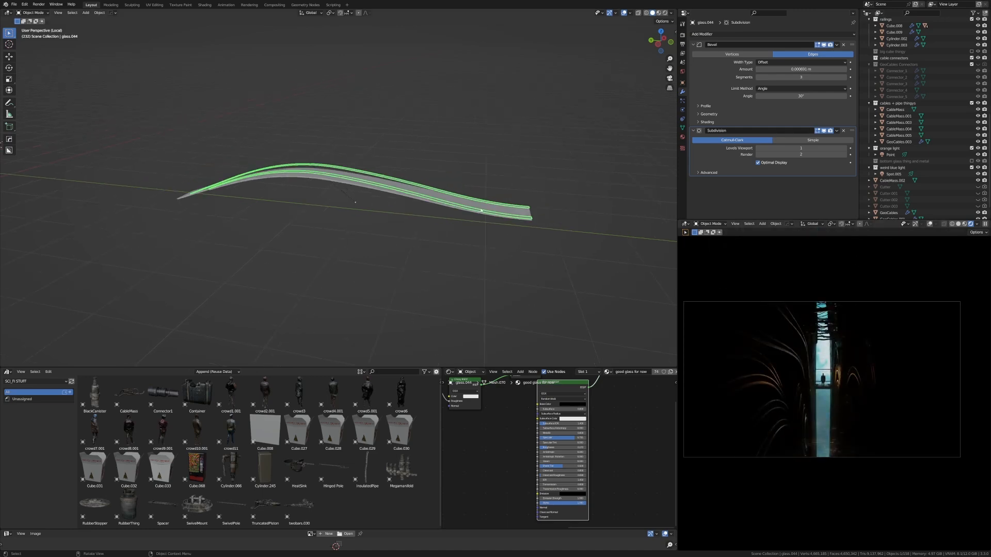
Exit local view to show the whole corridor and select the arched metal panel glass.077
{"action": "key", "text": "KP_Divide"}
{"action": "scroll", "coordinate": [474, 209], "scroll_direction": "down", "scroll_amount": 5}
{"action": "middle_click_drag", "start_coordinate": [419, 209], "coordinate": [454, 216]}
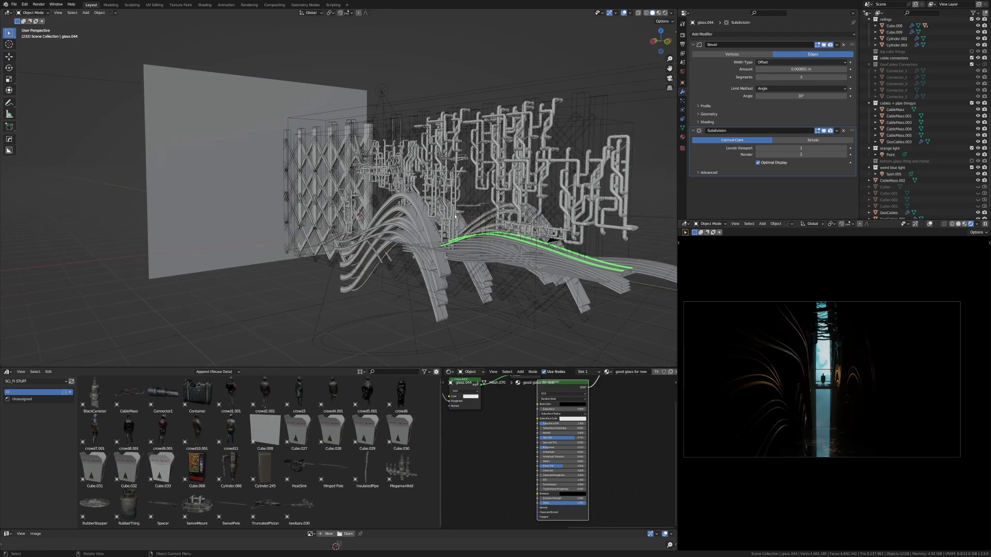
{"action": "left_click", "coordinate": [418, 201]}
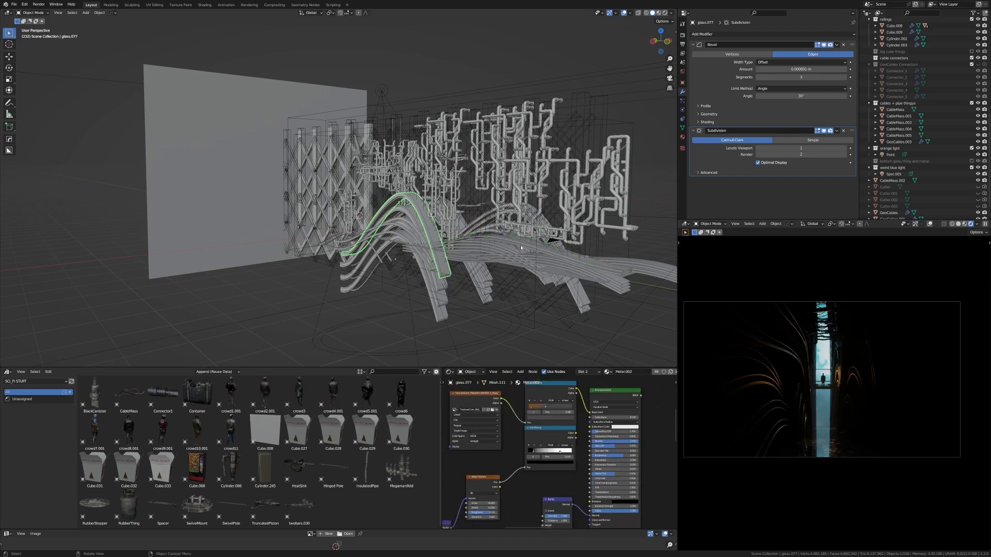
{"action": "middle_click_drag", "start_coordinate": [521, 248], "coordinate": [394, 231]}
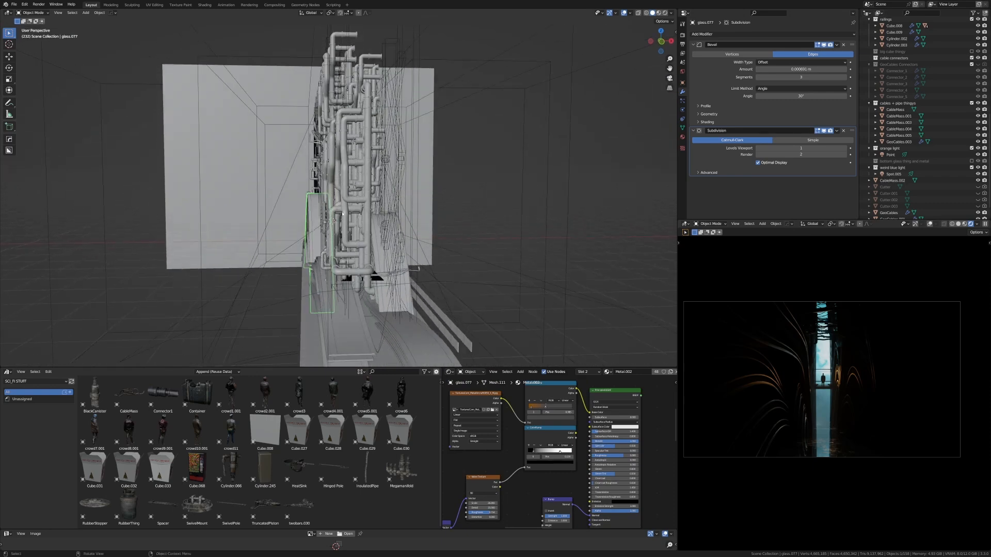
Look through the camera and pick out the standing figure, the platform frame around it and the vertical cylinder beside it
{"action": "key", "text": "KP_0"}
{"action": "scroll", "coordinate": [319, 168], "scroll_direction": "up", "scroll_amount": 5}
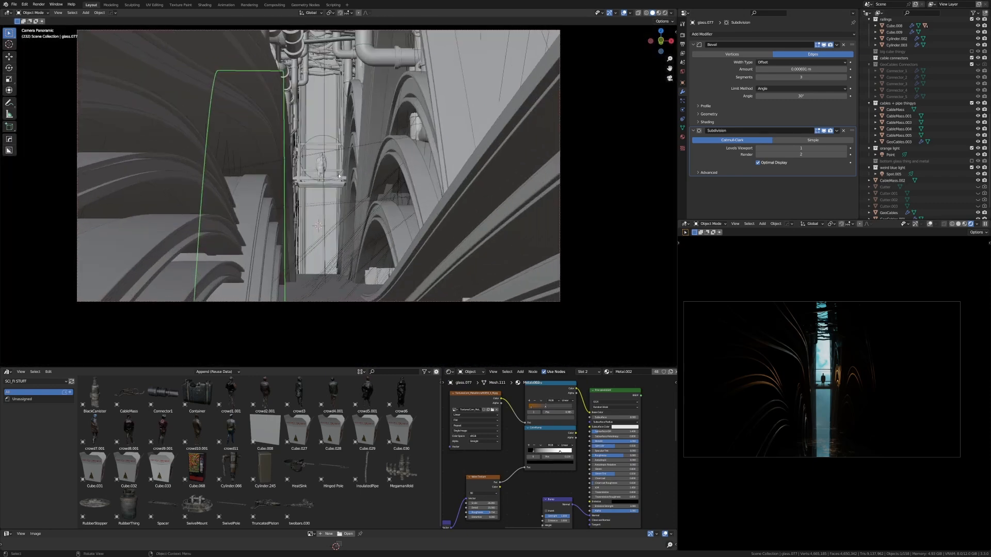
{"action": "left_click", "coordinate": [309, 137]}
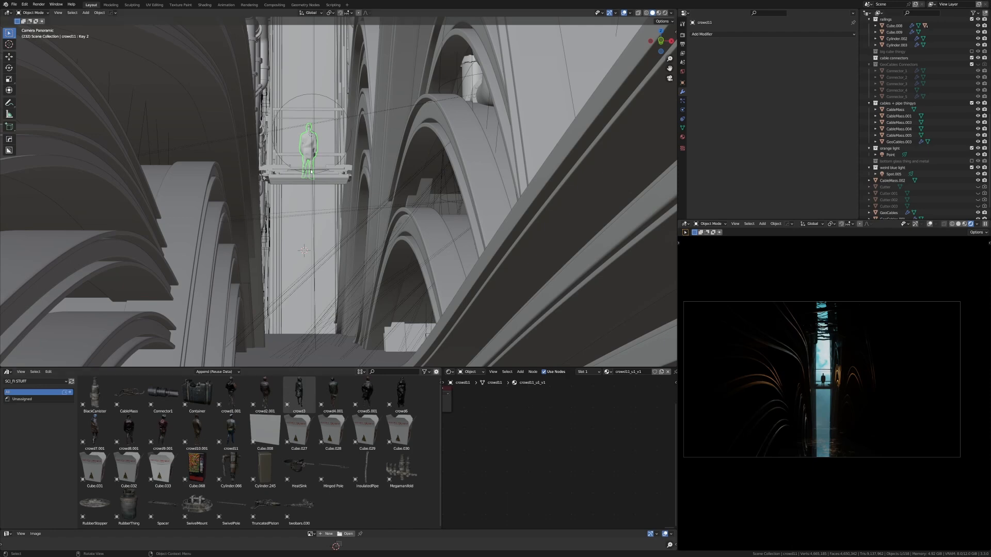
{"action": "left_click", "coordinate": [283, 175]}
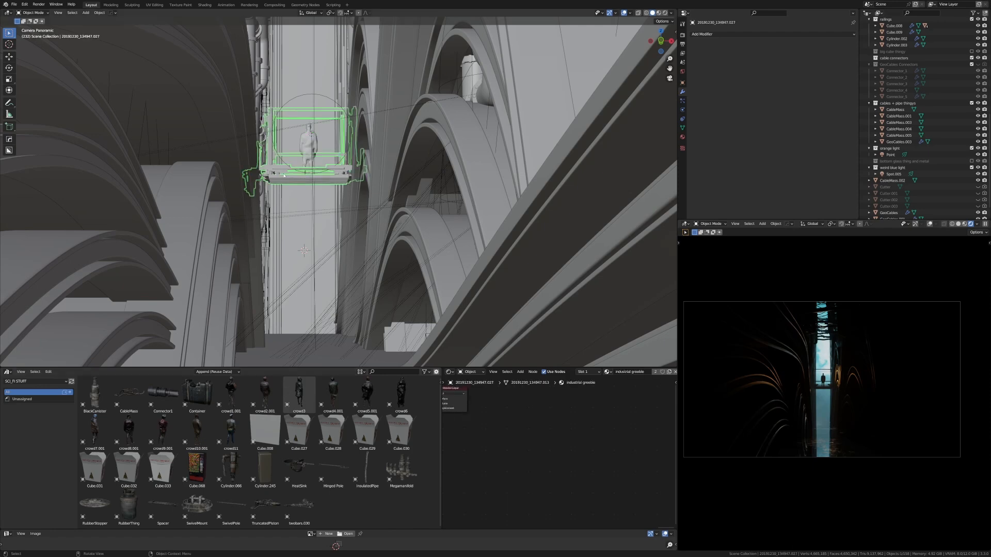
{"action": "middle_click_drag", "start_coordinate": [252, 179], "coordinate": [301, 169], "text": "shift"}
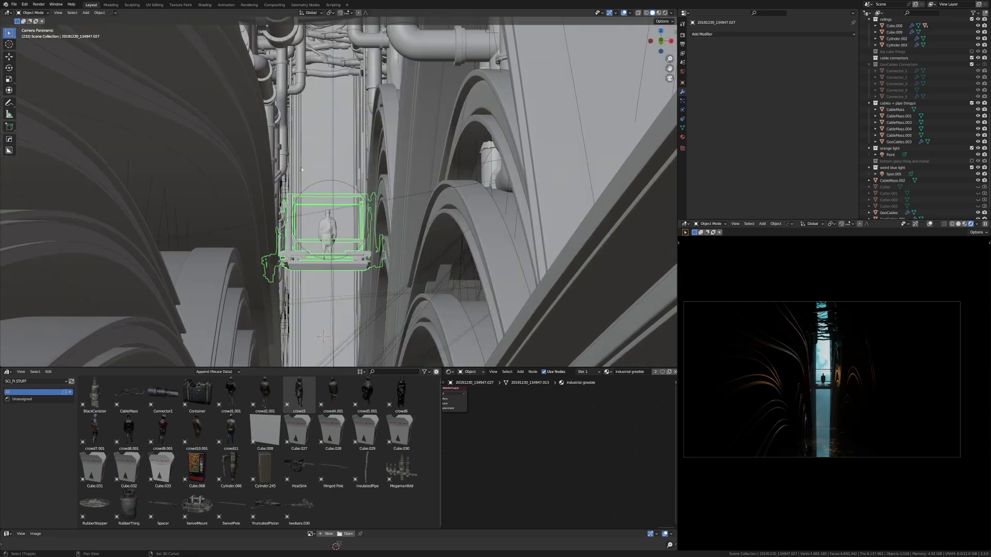
{"action": "left_click", "coordinate": [291, 139]}
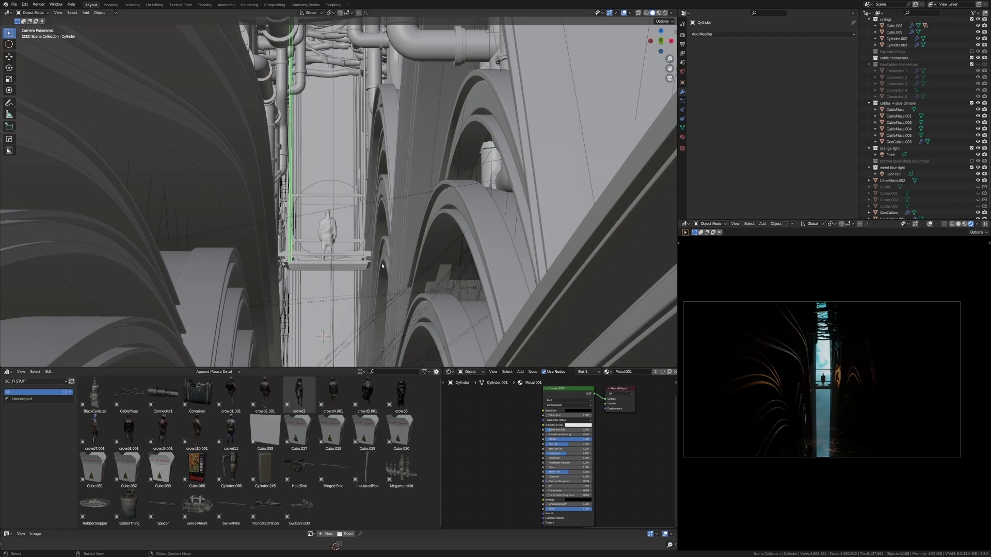
Select the metal pipes at the top of the camera frame in turn and show the Metal.003 material nodes
{"action": "key", "text": "KP_0"}
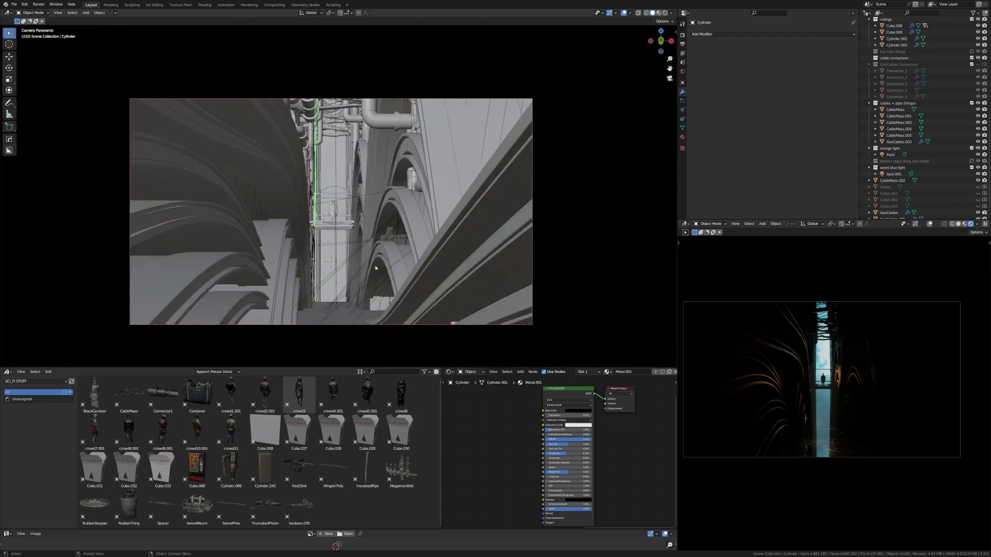
{"action": "left_click", "coordinate": [309, 111]}
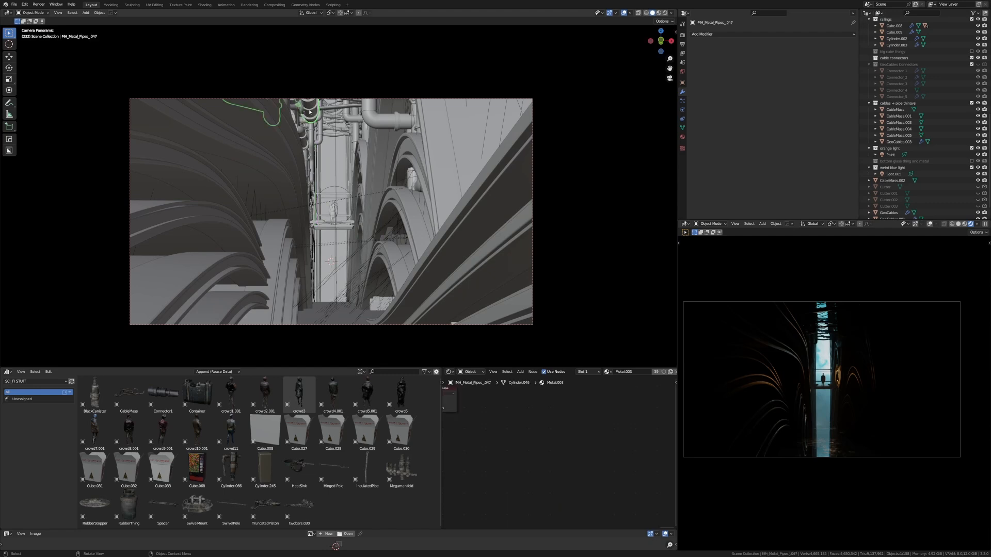
{"action": "left_click", "coordinate": [373, 117]}
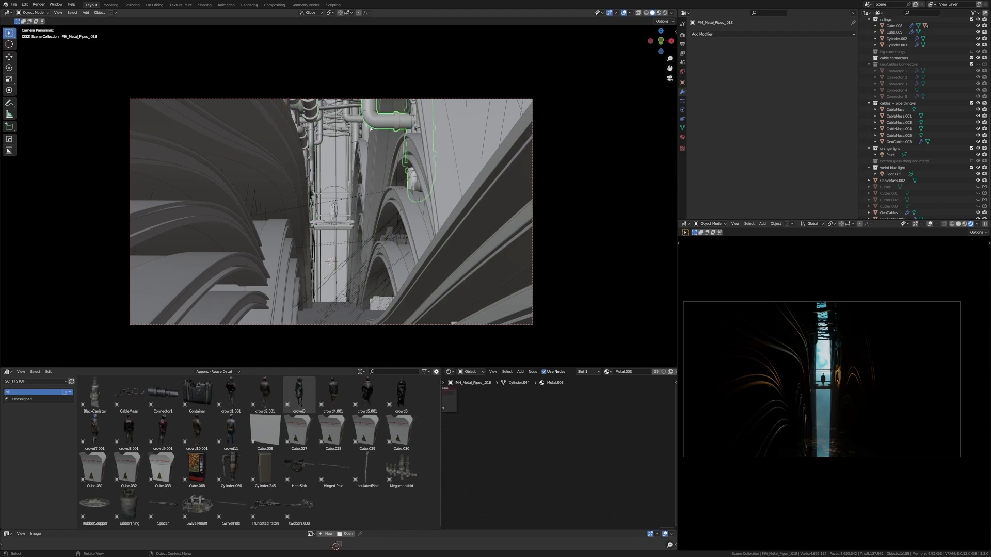
{"action": "key", "text": "Home"}
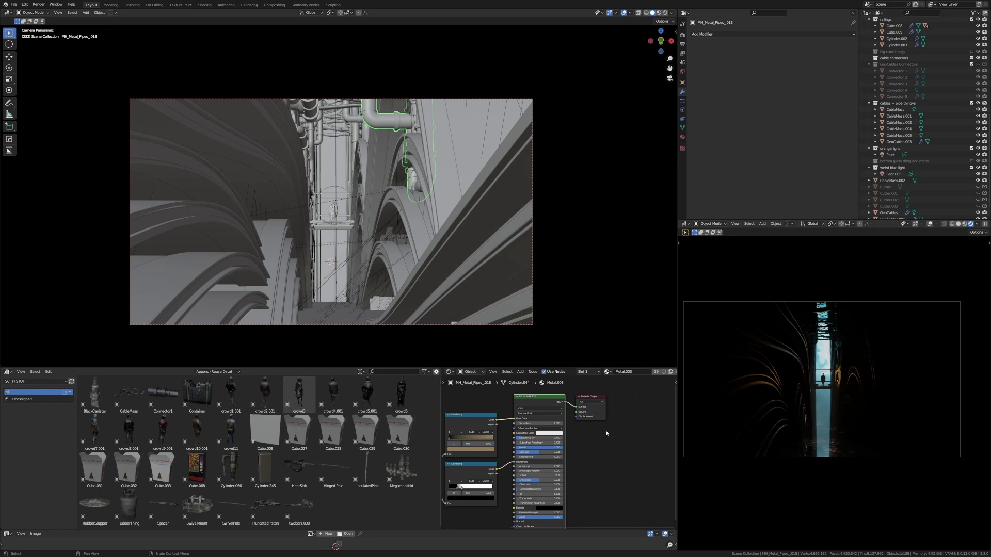
Switch the asset browser to the PIPES library
{"action": "left_click", "coordinate": [35, 382]}
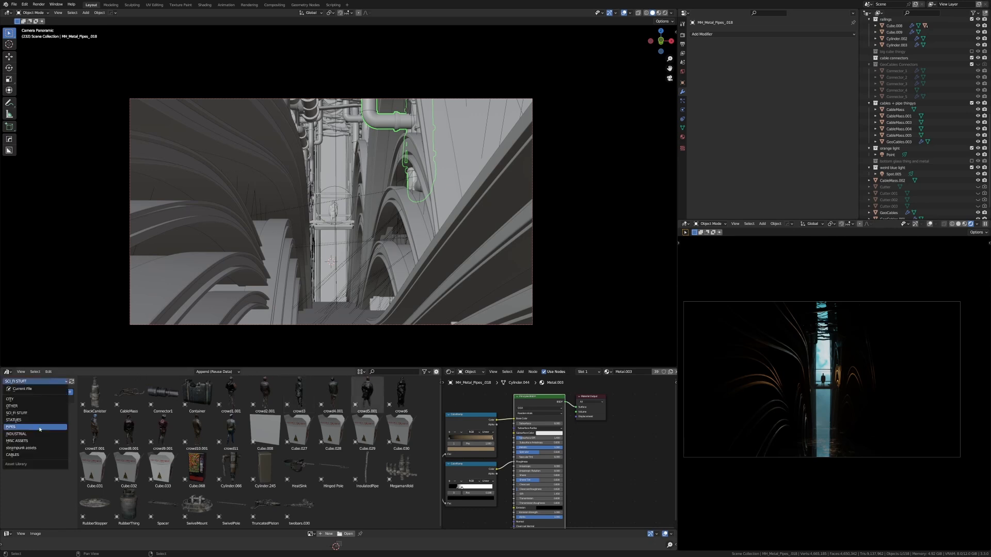
{"action": "left_click", "coordinate": [31, 428]}
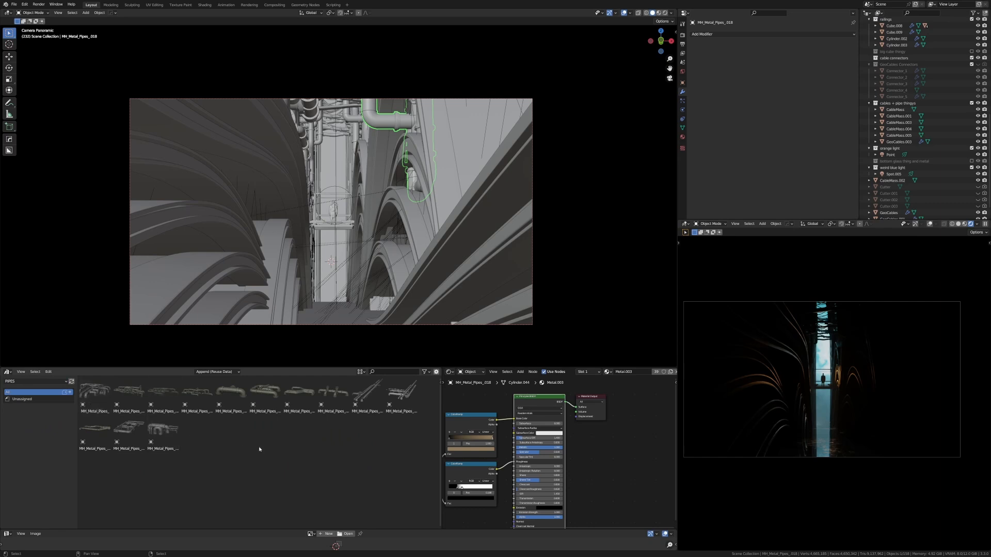
Try out a metal pipe asset from the library in the scene, delete it and save the file
{"action": "left_click_drag", "start_coordinate": [230, 392], "coordinate": [315, 307]}
{"action": "key", "text": "x"}
{"action": "left_click", "coordinate": [431, 238]}
{"action": "key", "text": "ctrl+s"}
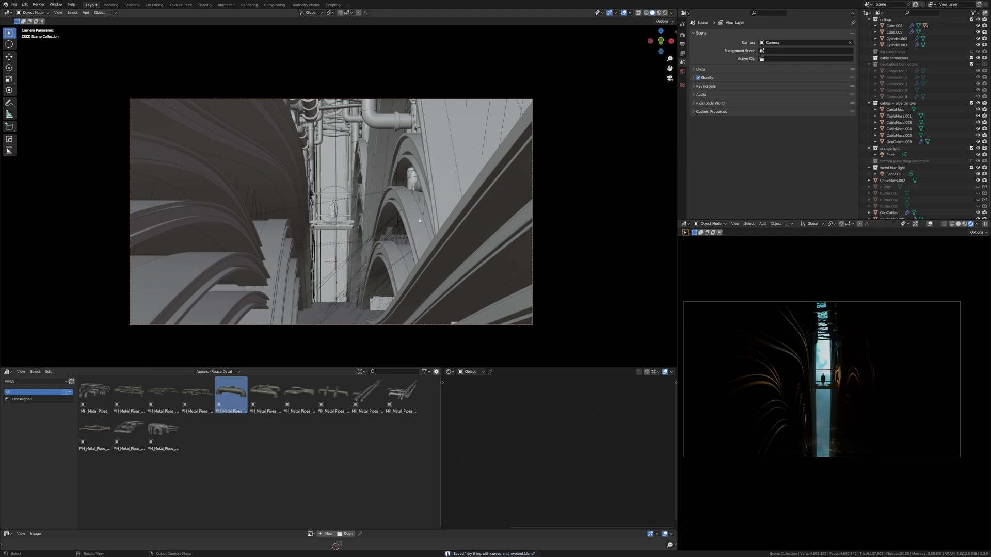
Select the hanging cables GeoCables.003, show the GeoCables add-on options and view the cables from outside the camera
{"action": "left_click", "coordinate": [331, 112]}
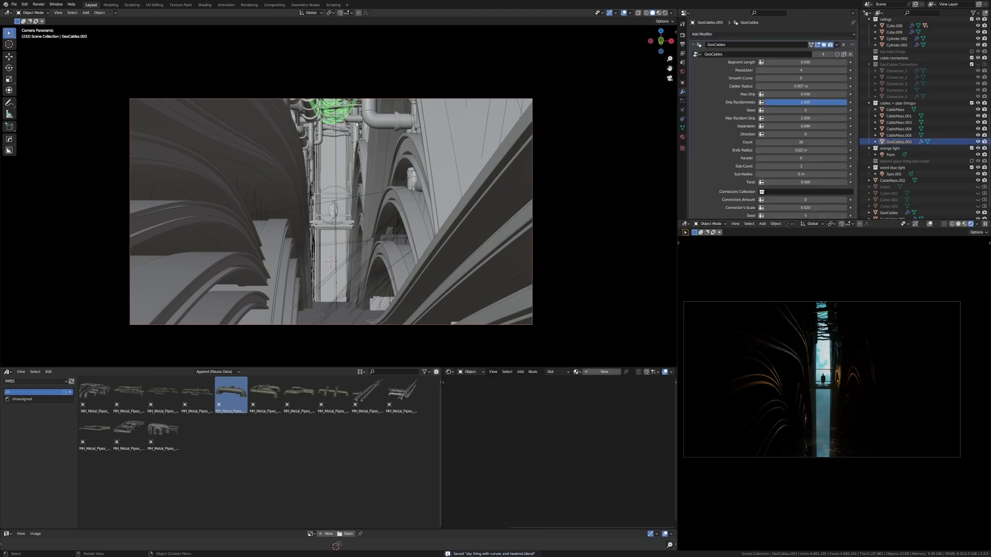
{"action": "key", "text": "n"}
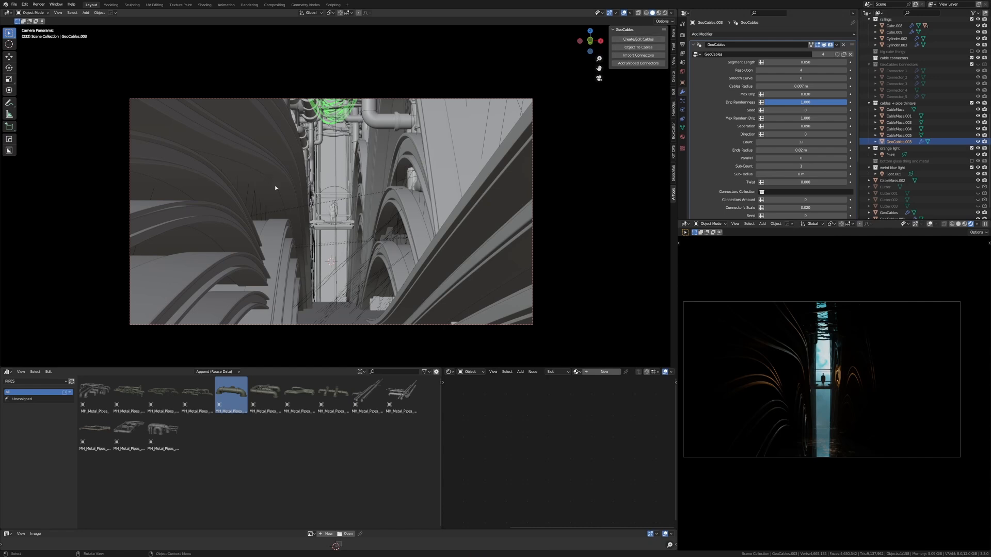
{"action": "middle_click_drag", "start_coordinate": [375, 247], "coordinate": [356, 192]}
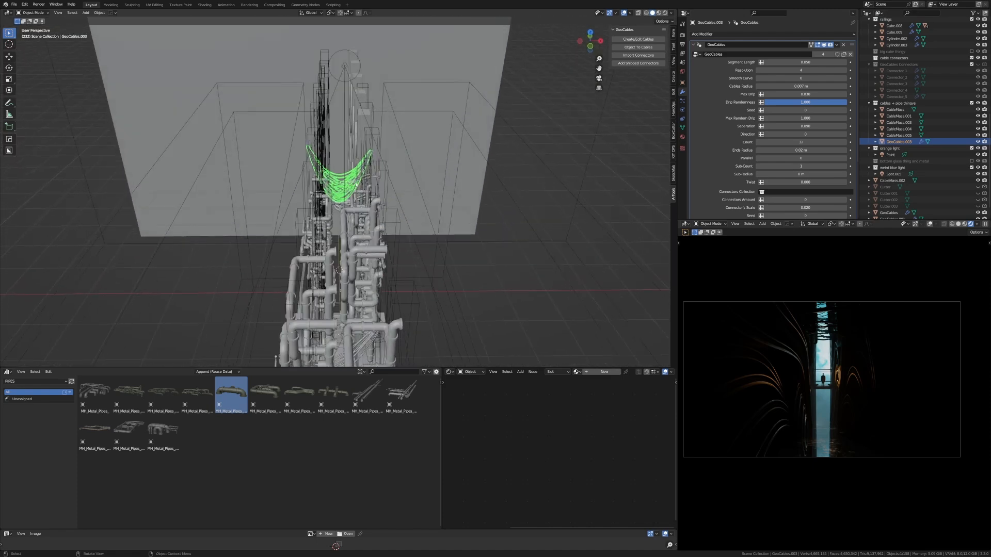
Select the CableMass bundle strung between the pipes and examine its placement within the whole corridor
{"action": "scroll", "coordinate": [356, 238], "scroll_direction": "up", "scroll_amount": 8}
{"action": "left_click", "coordinate": [369, 237]}
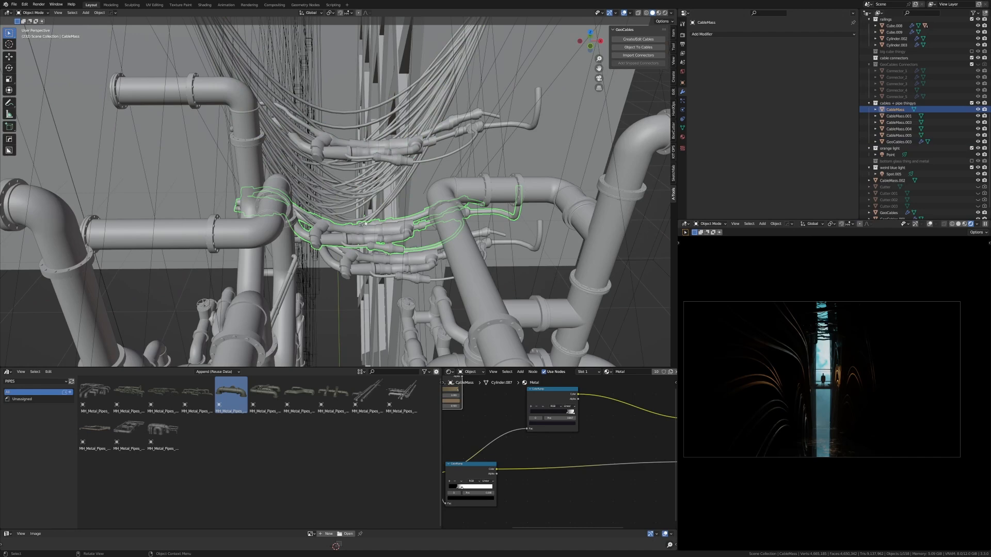
{"action": "scroll", "coordinate": [365, 224], "scroll_direction": "down", "scroll_amount": 8}
{"action": "mouse_move", "coordinate": [386, 288]}
{"action": "middle_mouse_down"}
{"action": "mouse_move", "coordinate": [382, 275]}
{"action": "mouse_move", "coordinate": [354, 268]}
{"action": "mouse_move", "coordinate": [385, 269]}
{"action": "middle_mouse_up"}
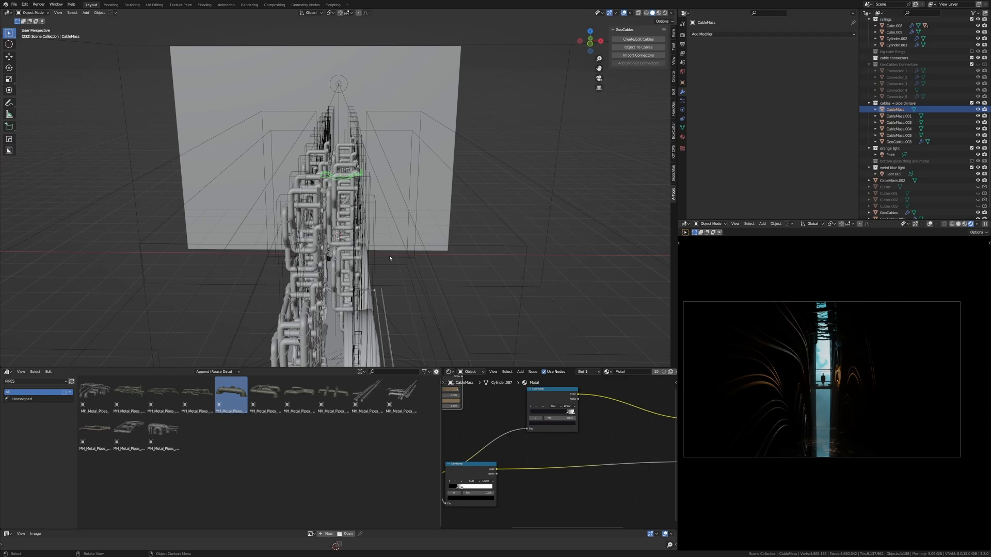
{"action": "mouse_move", "coordinate": [407, 265]}
{"action": "middle_mouse_down"}
{"action": "mouse_move", "coordinate": [416, 268]}
{"action": "mouse_move", "coordinate": [409, 278]}
{"action": "middle_mouse_up"}
{"action": "scroll", "coordinate": [408, 277], "scroll_direction": "up", "scroll_amount": 5}
{"action": "scroll", "coordinate": [407, 275], "scroll_direction": "down", "scroll_amount": 3}
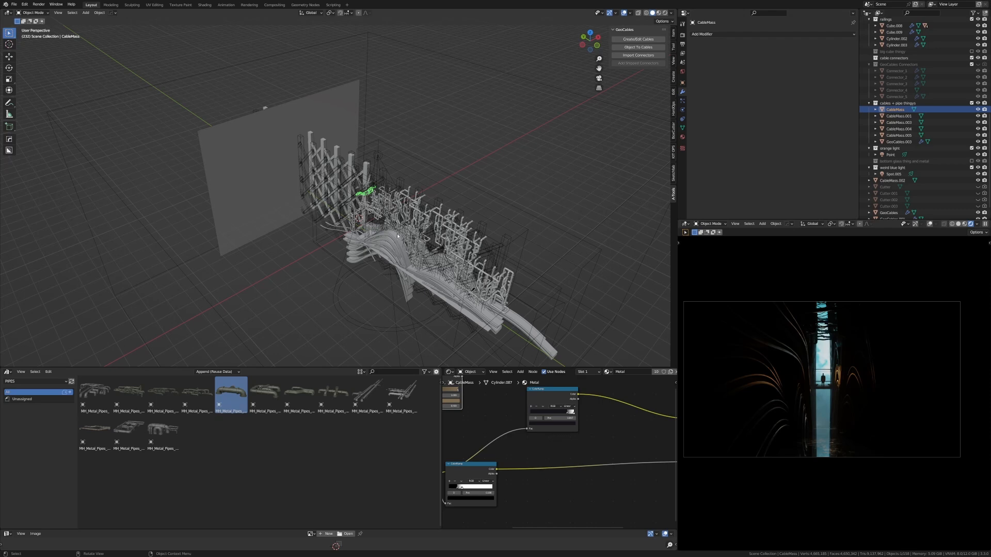
Select the sky image plane behind the corridor, followed by the spot light Spot.005
{"action": "scroll", "coordinate": [352, 209], "scroll_direction": "up", "scroll_amount": 3}
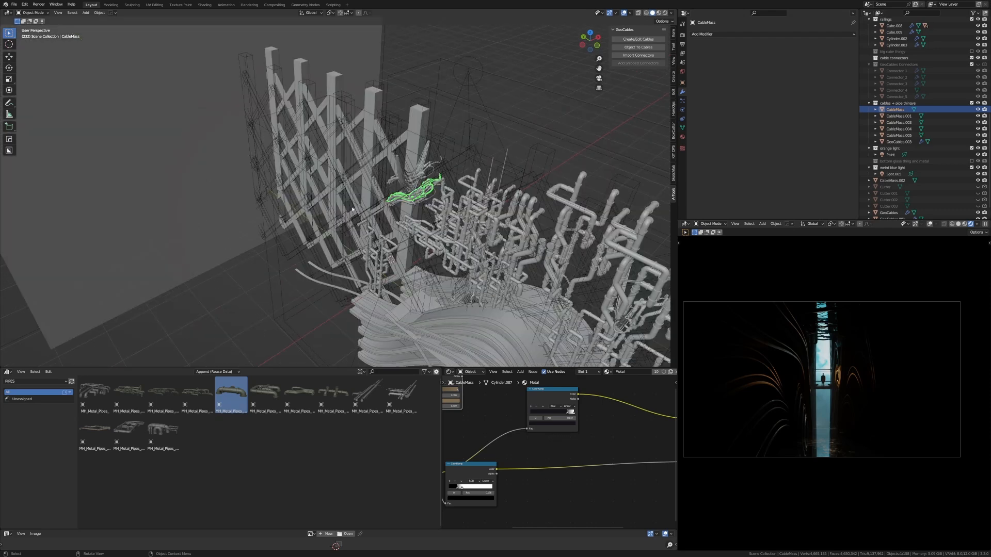
{"action": "left_click", "coordinate": [216, 140]}
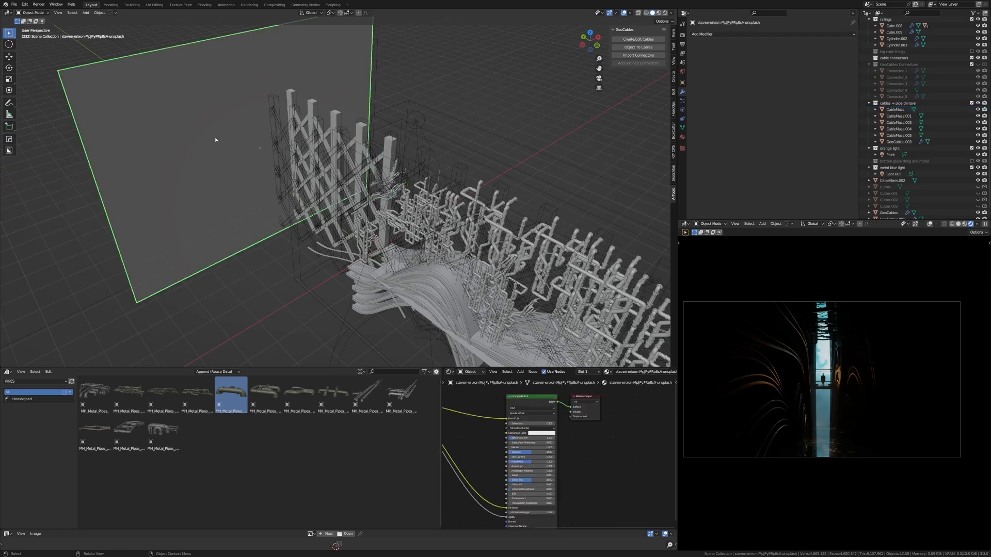
{"action": "left_click", "coordinate": [416, 121]}
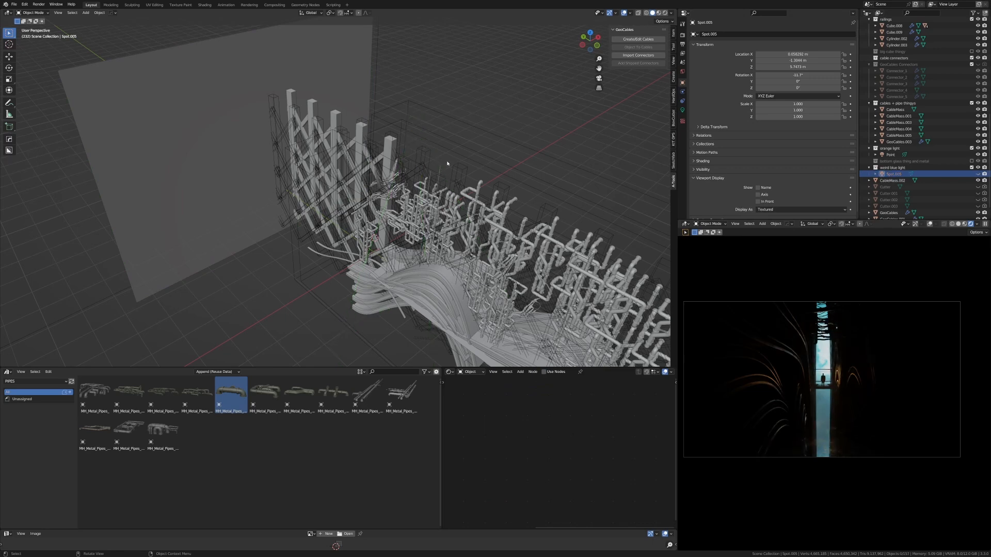
Look through the camera, select the orange spot light Point inside the corridor and show its light settings
{"action": "middle_click_drag", "start_coordinate": [496, 193], "coordinate": [356, 184], "text": "shift"}
{"action": "scroll", "coordinate": [487, 222], "scroll_direction": "up", "scroll_amount": 6}
{"action": "key", "text": "KP_0"}
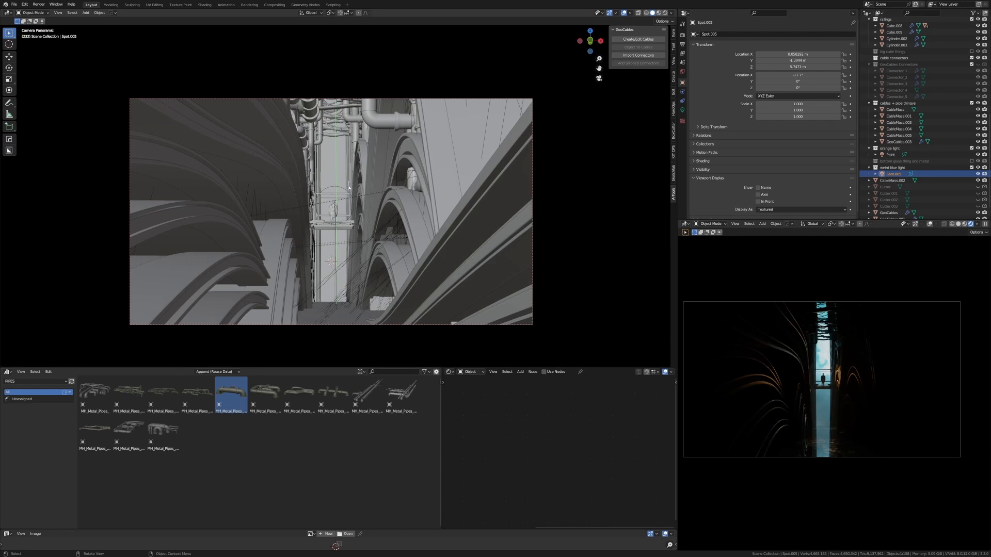
{"action": "left_click", "coordinate": [333, 207]}
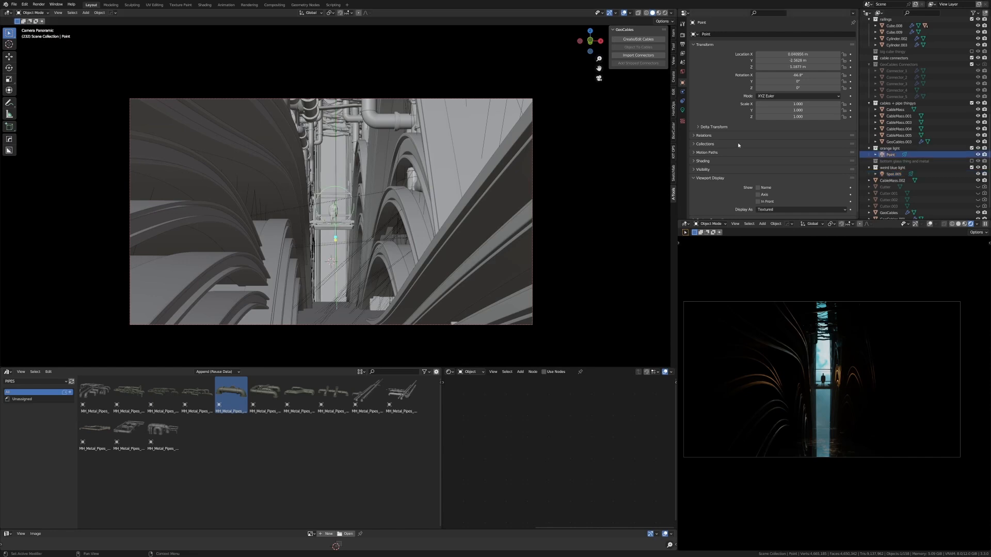
{"action": "left_click", "coordinate": [682, 110]}
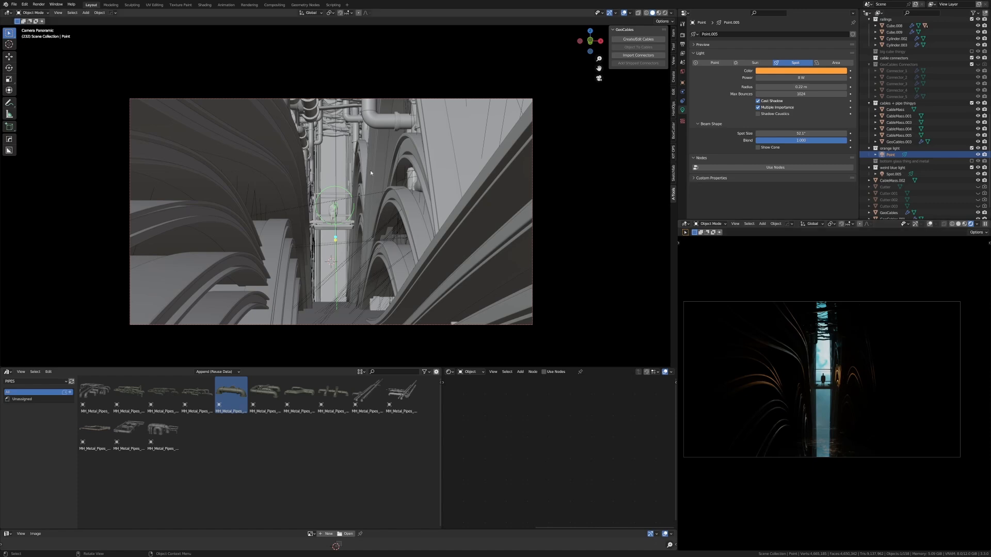
Delete and restore the large box Cube.004 enclosing the corridor, and examine its Volume Scatter material nodes
{"action": "key", "text": "KP_0"}
{"action": "scroll", "coordinate": [411, 185], "scroll_direction": "down", "scroll_amount": 2}
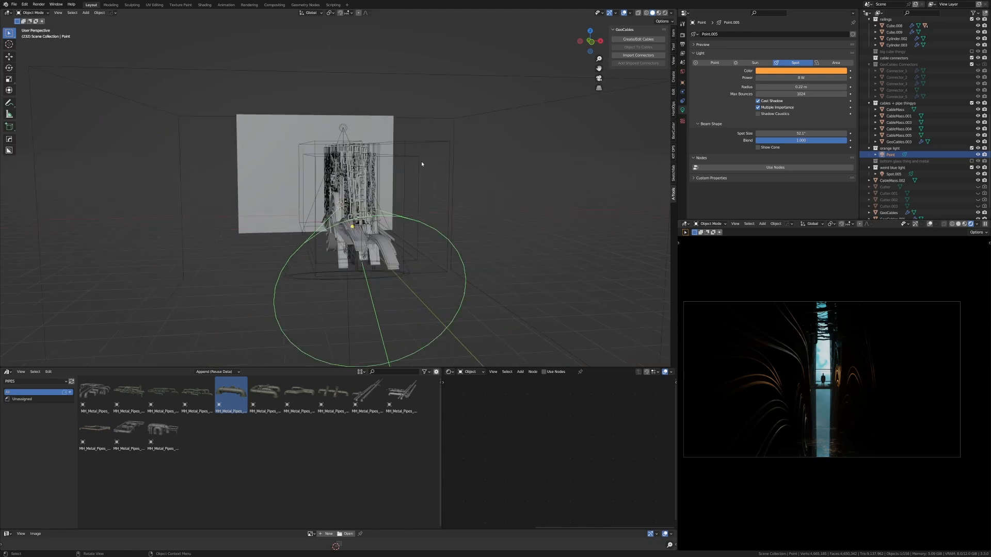
{"action": "left_click", "coordinate": [479, 115]}
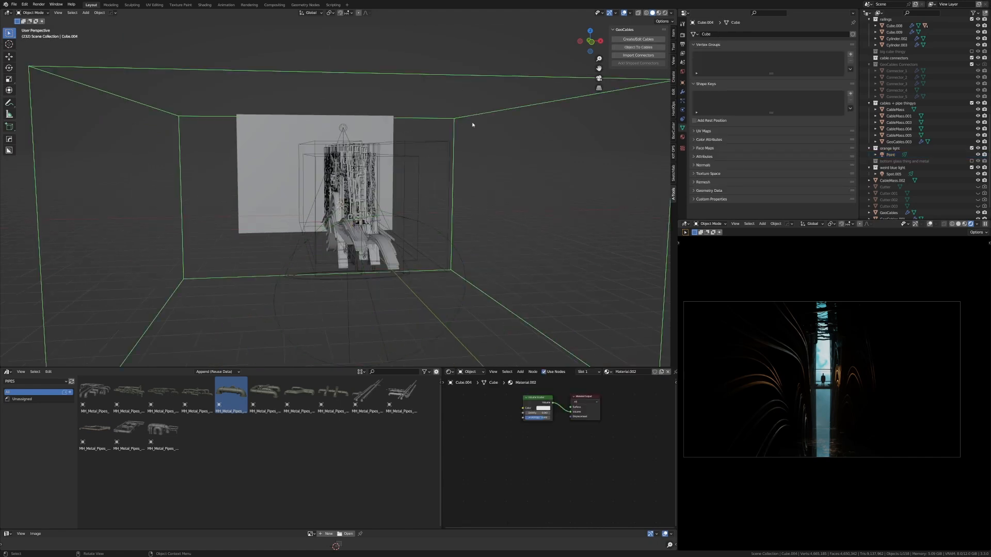
{"action": "key", "text": "Delete"}
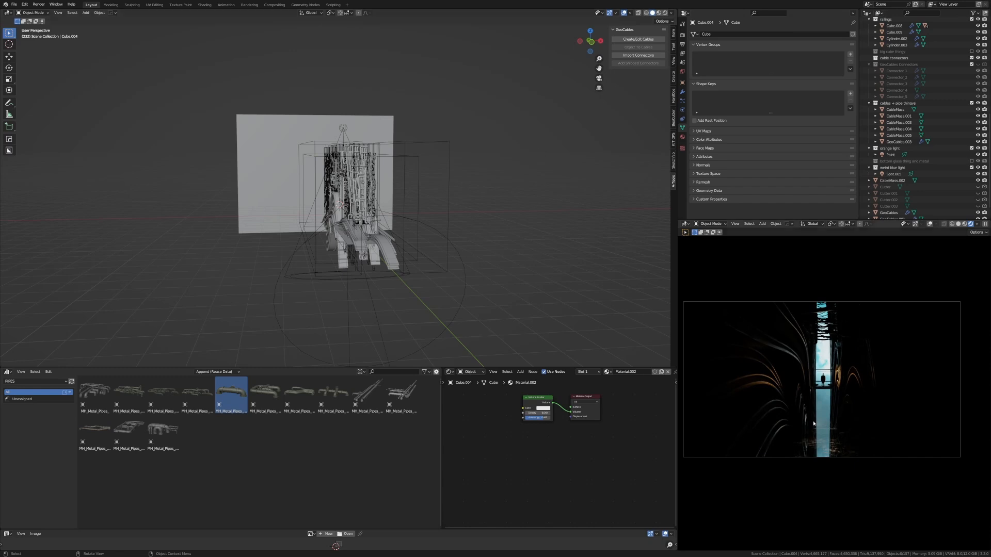
{"action": "key", "text": "ctrl+z"}
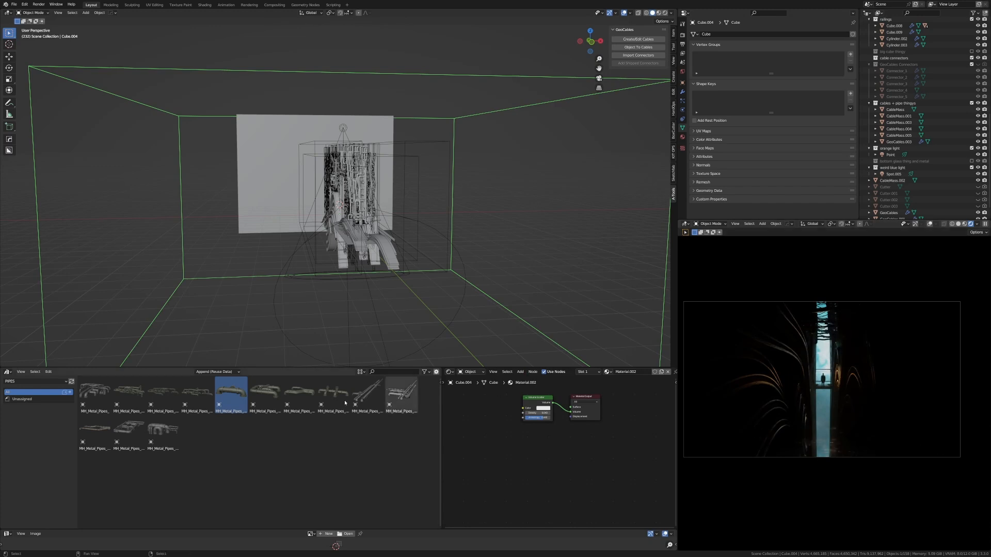
{"action": "scroll", "coordinate": [541, 433], "scroll_direction": "up", "scroll_amount": 2}
{"action": "scroll", "coordinate": [540, 433], "scroll_direction": "up", "scroll_amount": 2}
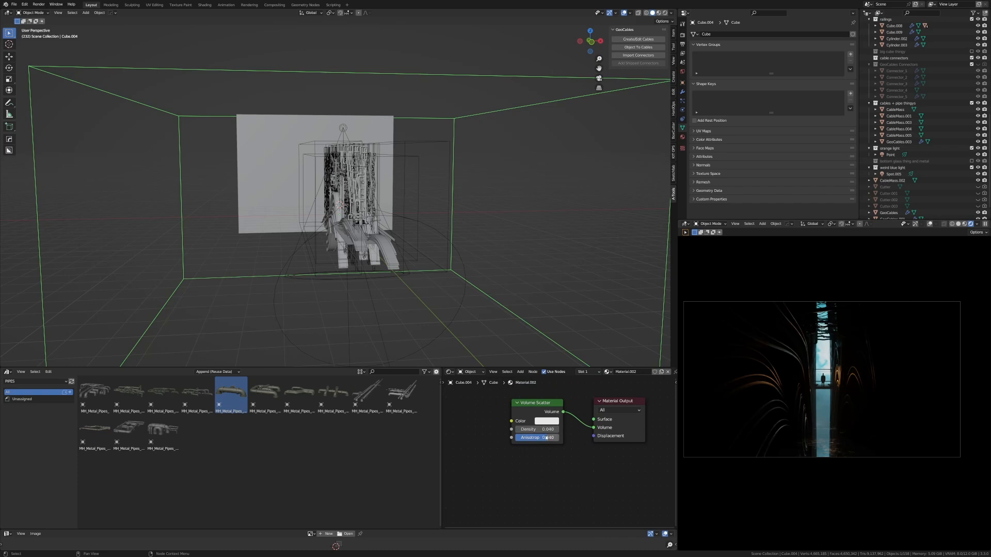
Select the camera and check its available panorama types and lens types without changing them
{"action": "scroll", "coordinate": [396, 130], "scroll_direction": "down", "scroll_amount": 3}
{"action": "scroll", "coordinate": [360, 238], "scroll_direction": "up", "scroll_amount": 5}
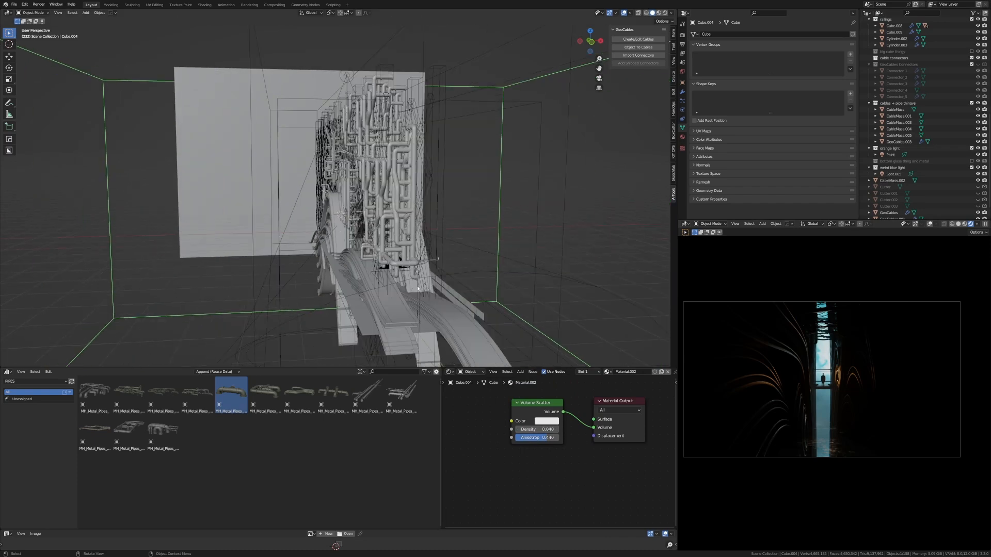
{"action": "left_click", "coordinate": [418, 289]}
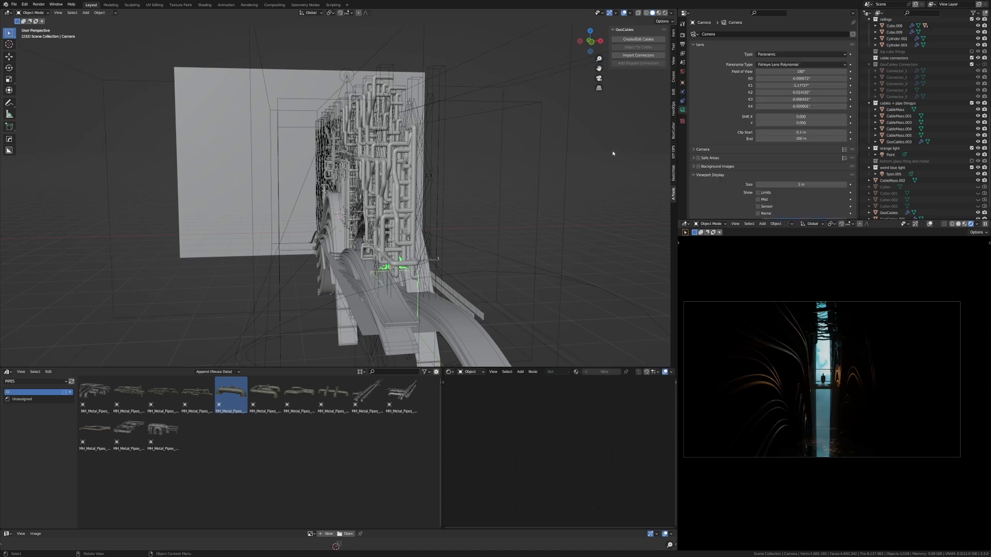
{"action": "left_click", "coordinate": [789, 65]}
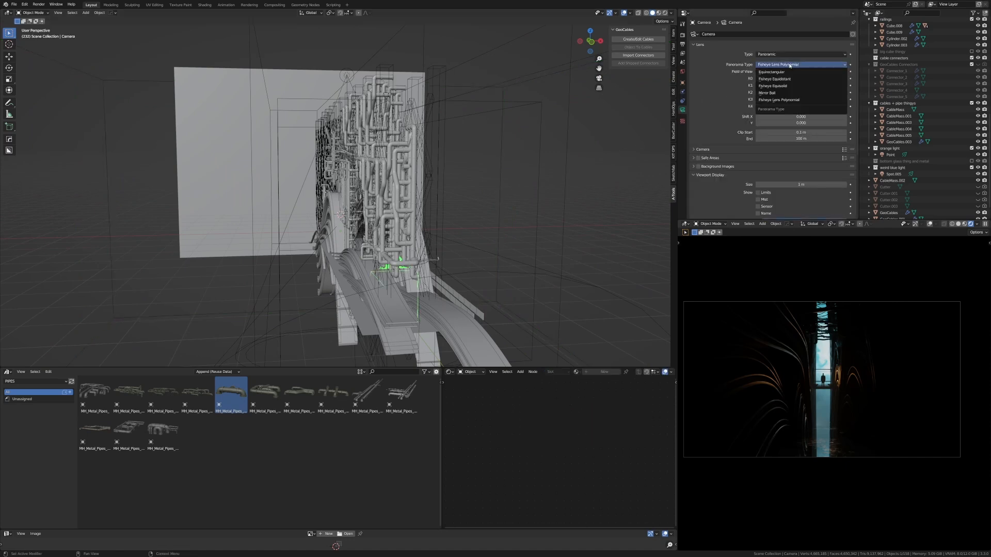
{"action": "left_click", "coordinate": [790, 66]}
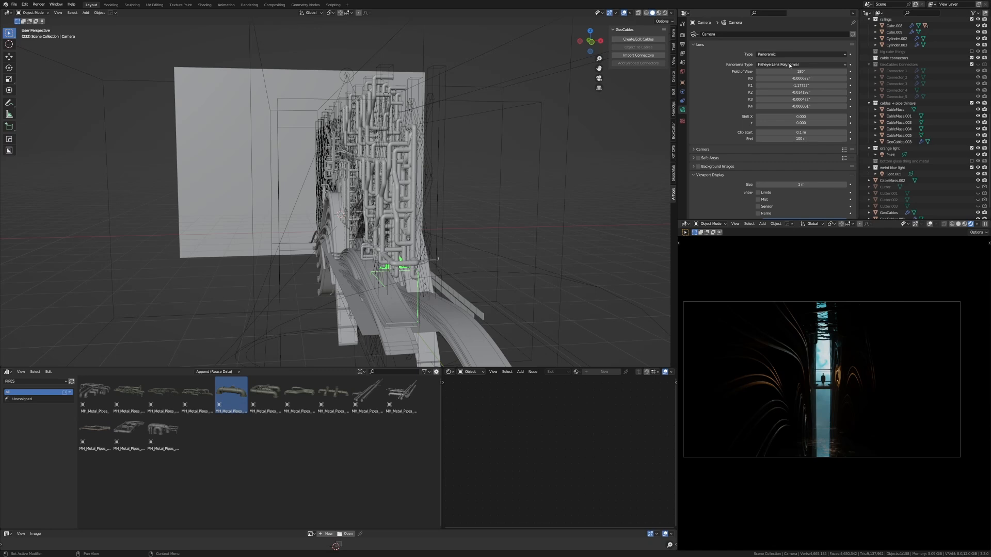
{"action": "left_click", "coordinate": [790, 65]}
{"action": "left_click", "coordinate": [789, 55]}
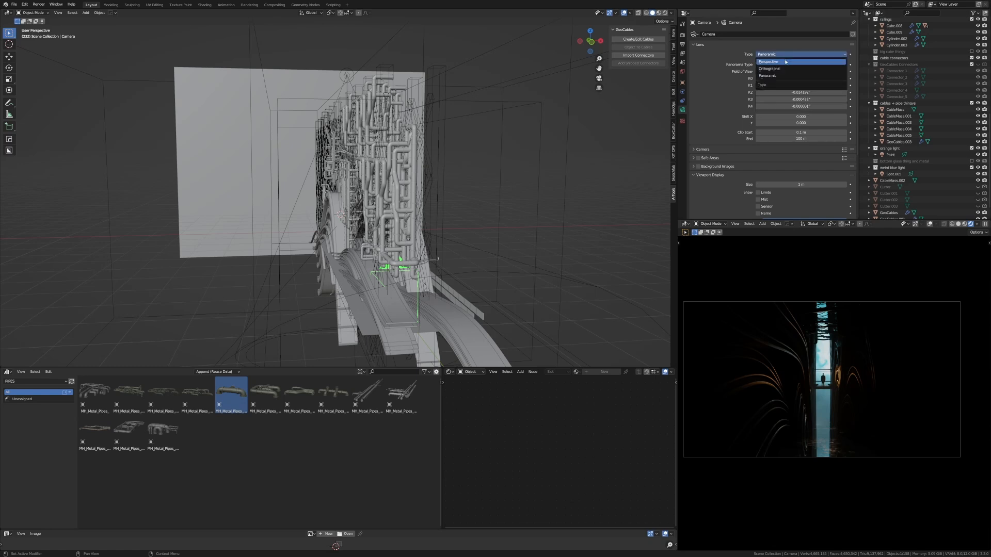
{"action": "left_click", "coordinate": [788, 54]}
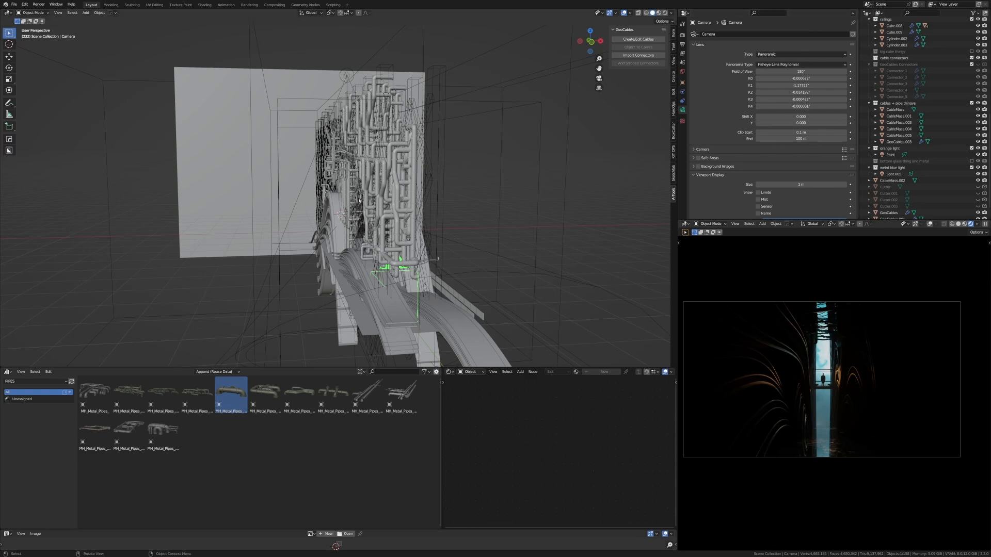
Examine the whole corridor with its pipes, curved panels and sky plane from outside the camera
{"action": "scroll", "coordinate": [360, 206], "scroll_direction": "down", "scroll_amount": 6}
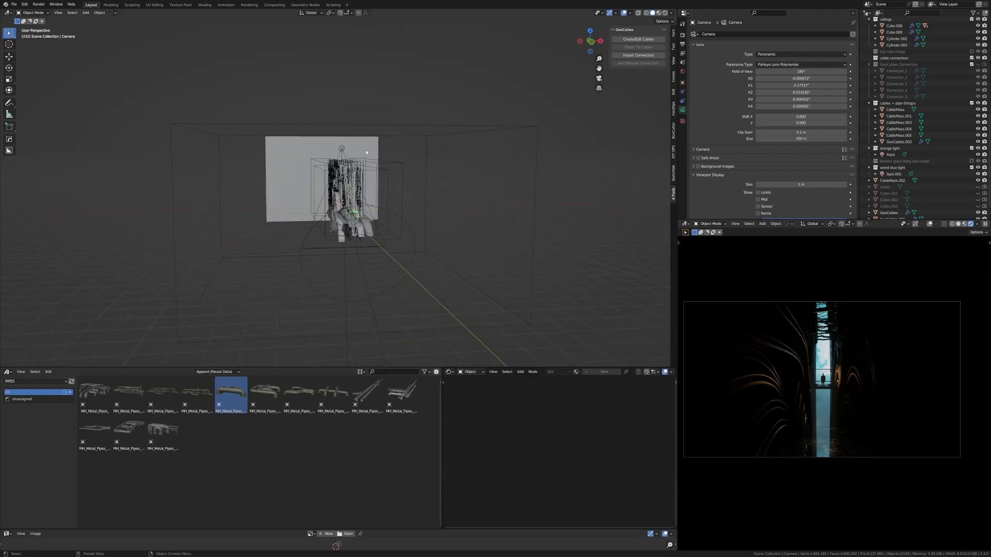
{"action": "scroll", "coordinate": [369, 160], "scroll_direction": "up", "scroll_amount": 5}
{"action": "middle_click_drag", "start_coordinate": [380, 184], "coordinate": [400, 193]}
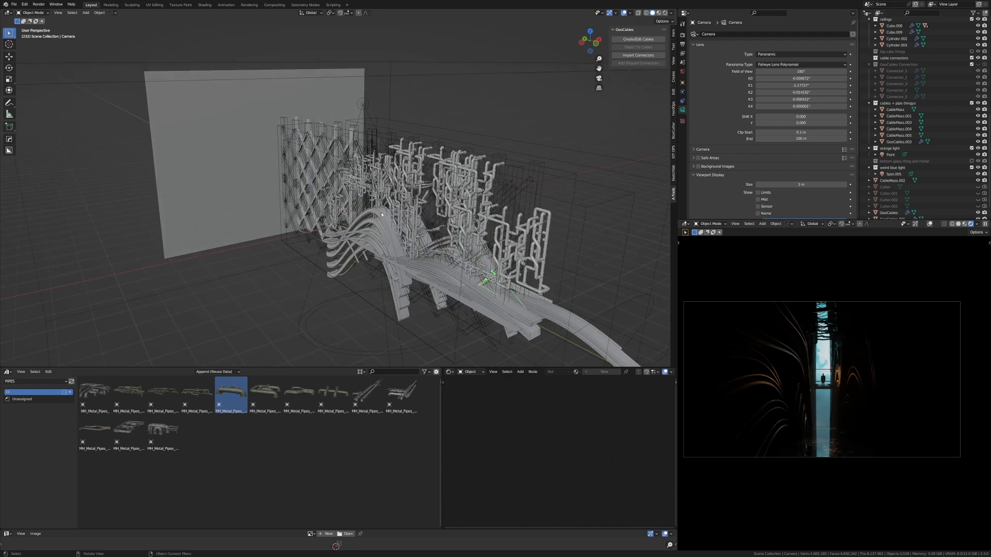
{"action": "scroll", "coordinate": [383, 213], "scroll_direction": "up", "scroll_amount": 2}
{"action": "middle_click_drag", "start_coordinate": [417, 228], "coordinate": [413, 226]}
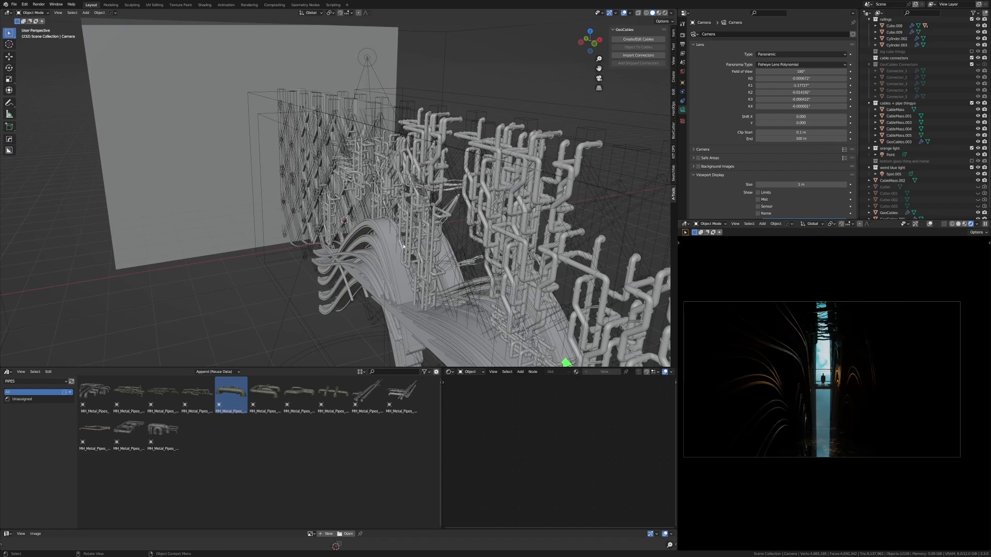
{"action": "middle_click_drag", "start_coordinate": [365, 223], "coordinate": [310, 162]}
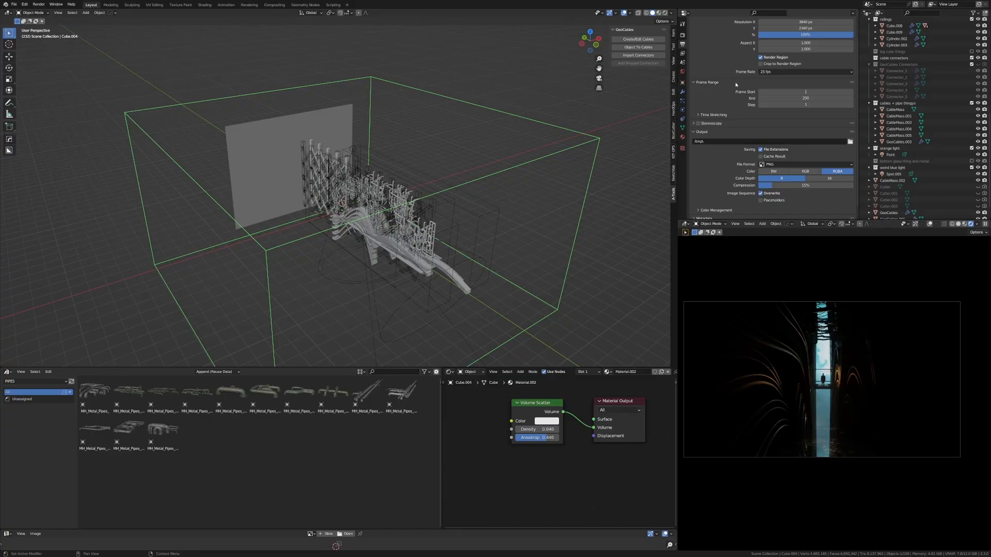
Review the output, Cycles render and view layer pass settings, and open the scene's compositing node setup
{"action": "scroll", "coordinate": [735, 84], "scroll_direction": "up", "scroll_amount": 2}
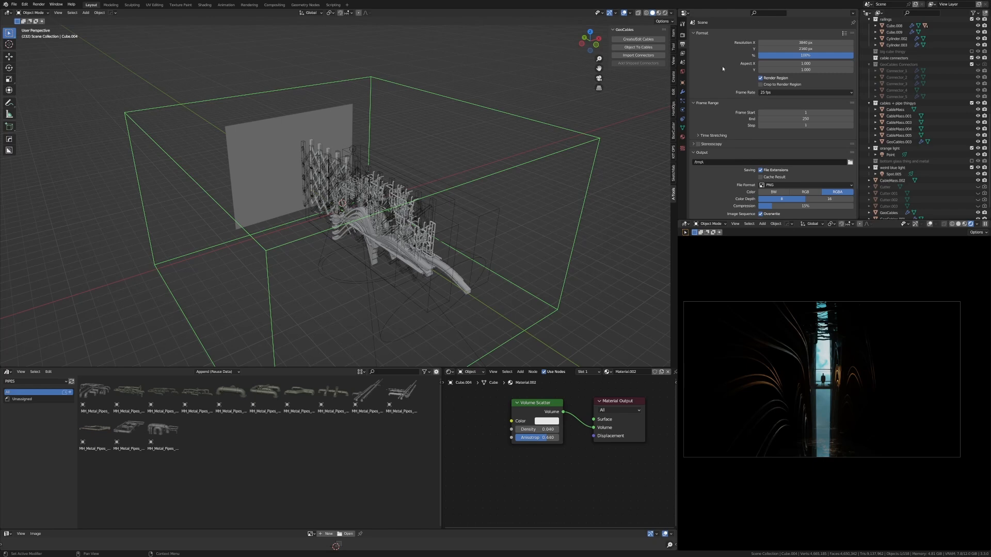
{"action": "left_click", "coordinate": [683, 34]}
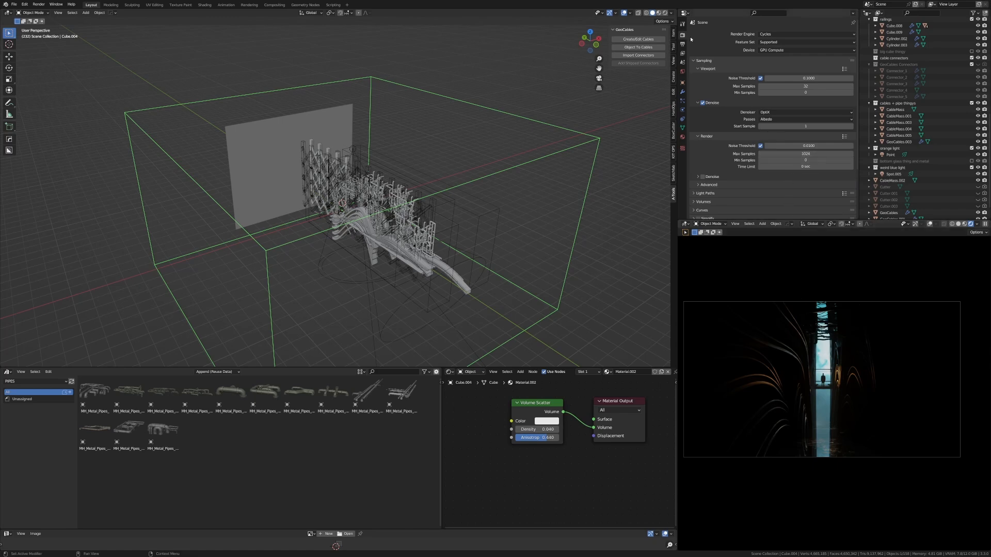
{"action": "left_click", "coordinate": [682, 53]}
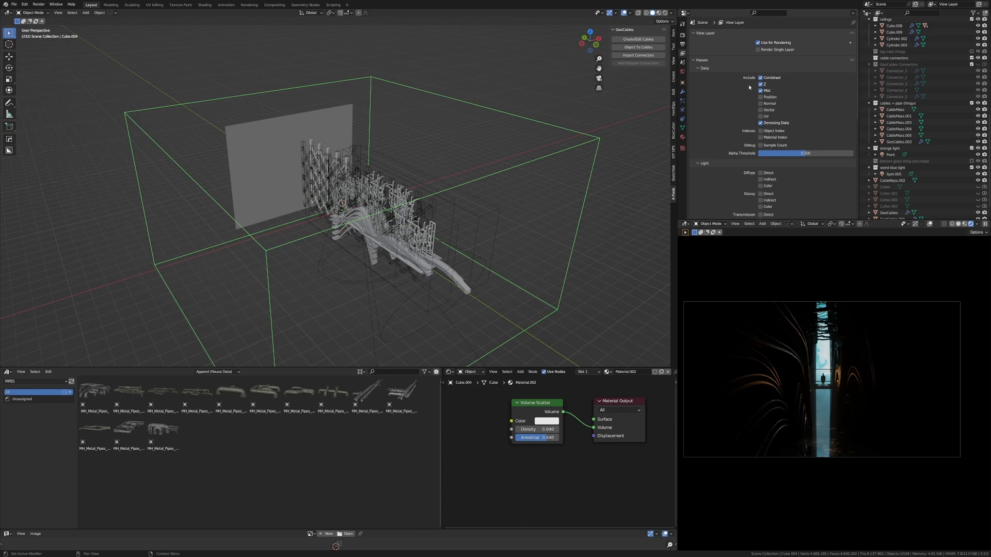
{"action": "left_click", "coordinate": [274, 5]}
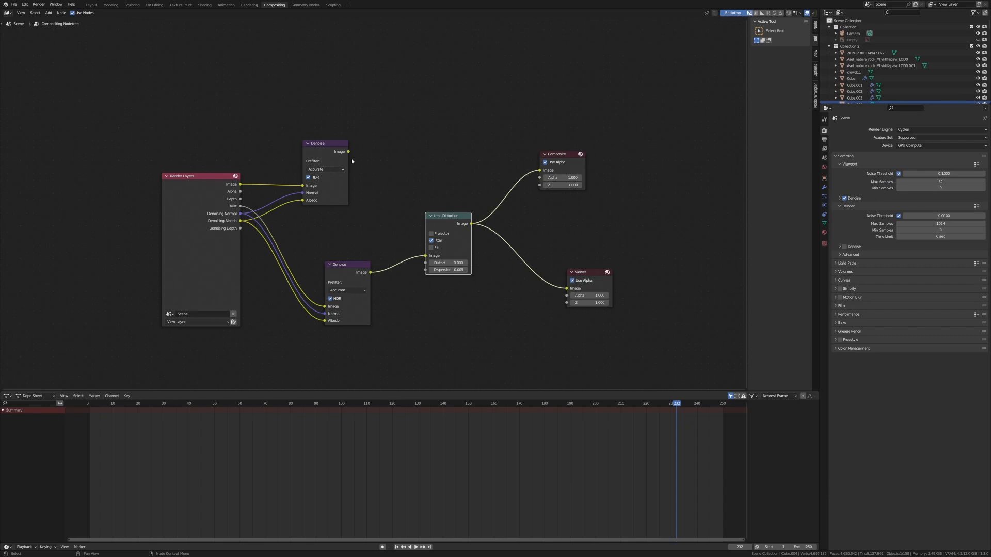